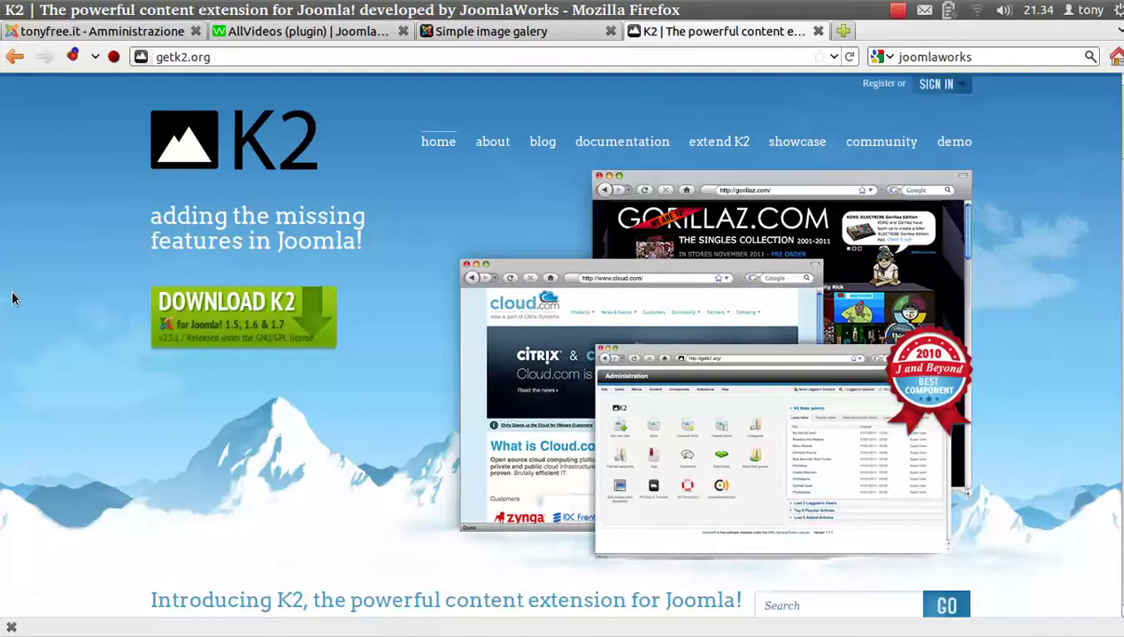
Look over the K2 home page and open the page with the K2 translations.
scroll(38, 272, "down", 5)
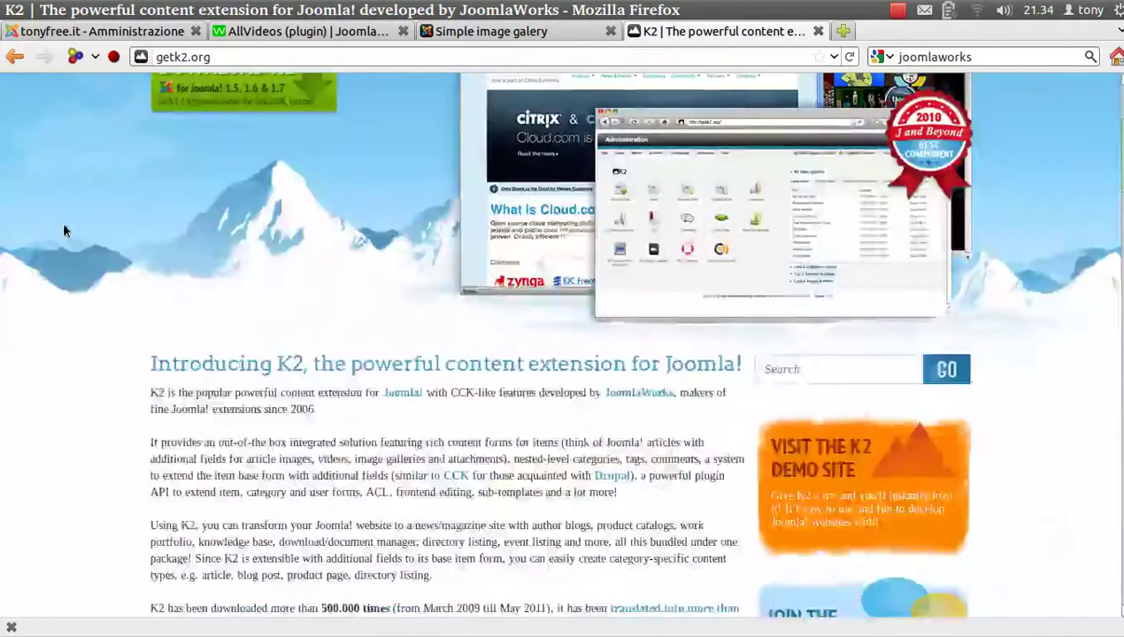
scroll(61, 221, "up", 2)
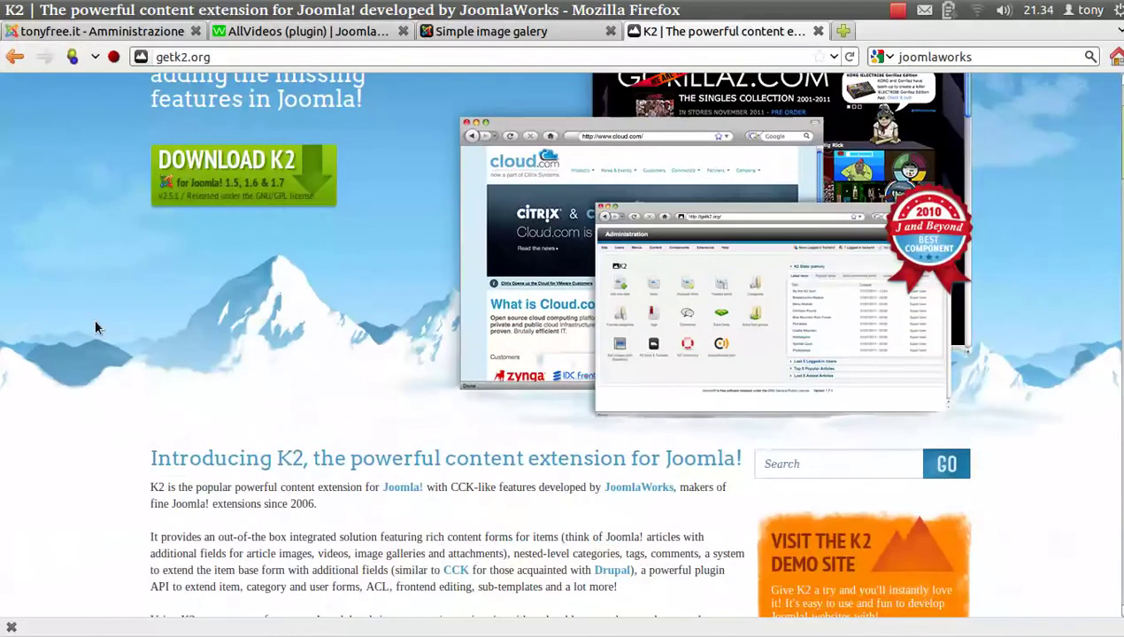
scroll(95, 323, "down", 9)
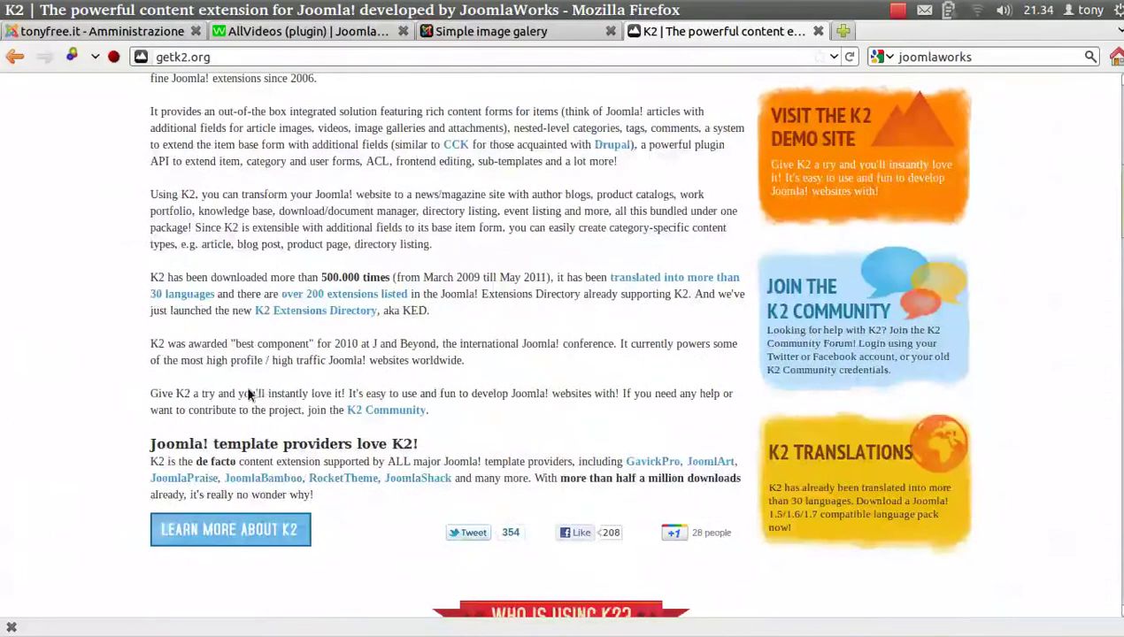
left_click(796, 455)
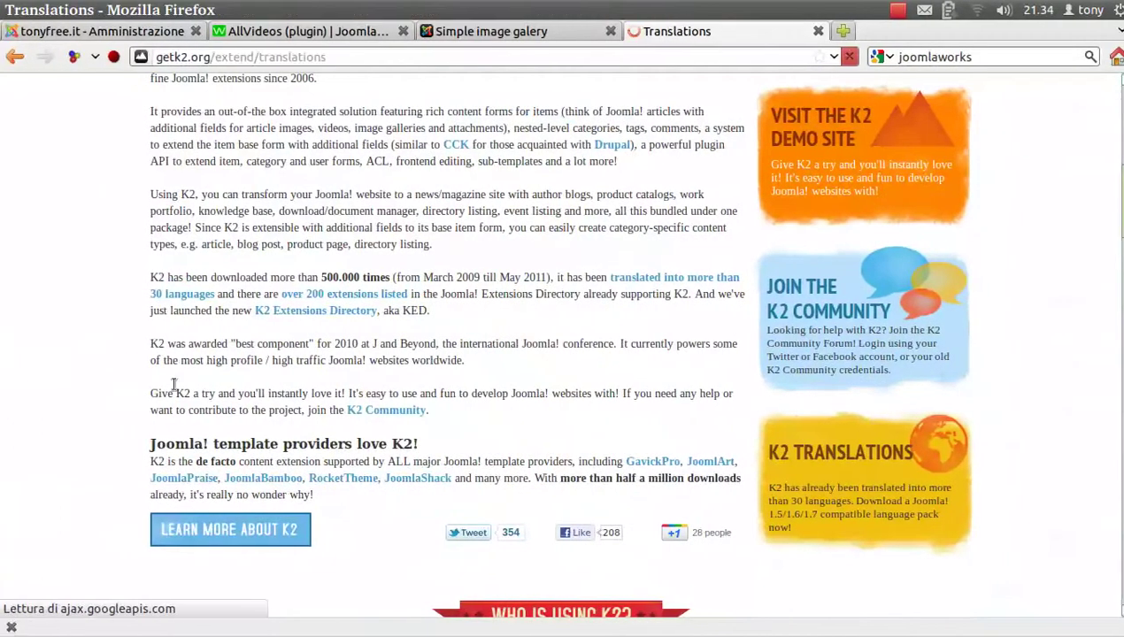
Bring up the download of the Italian (Italy) language pack for K2 and cancel it.
scroll(84, 412, "down", 3)
scroll(91, 407, "down", 3)
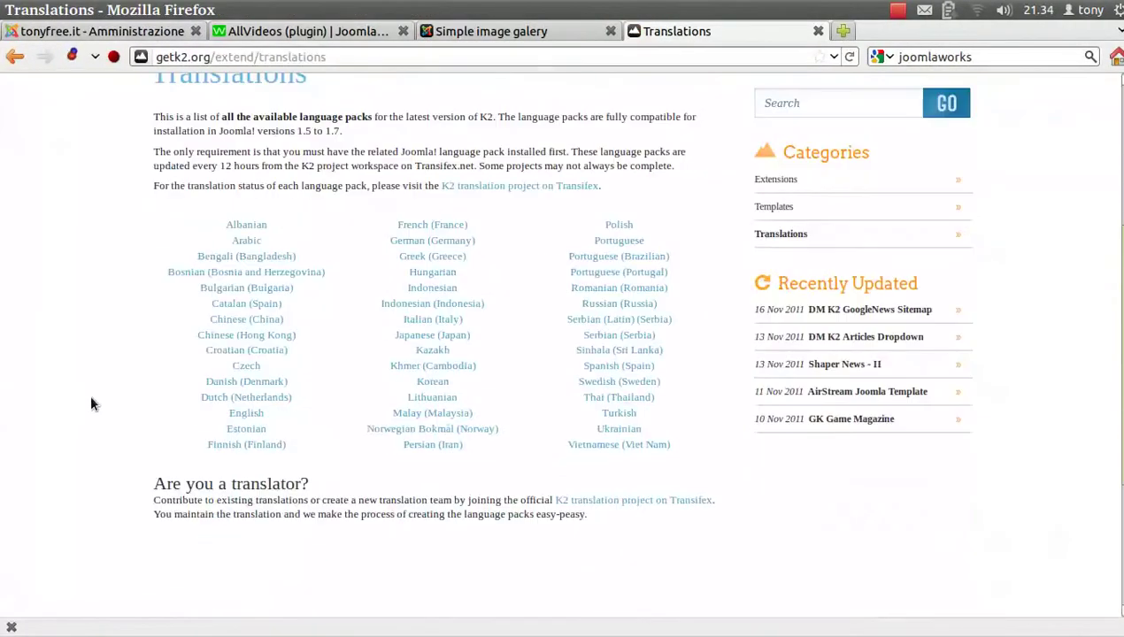
left_click(426, 318)
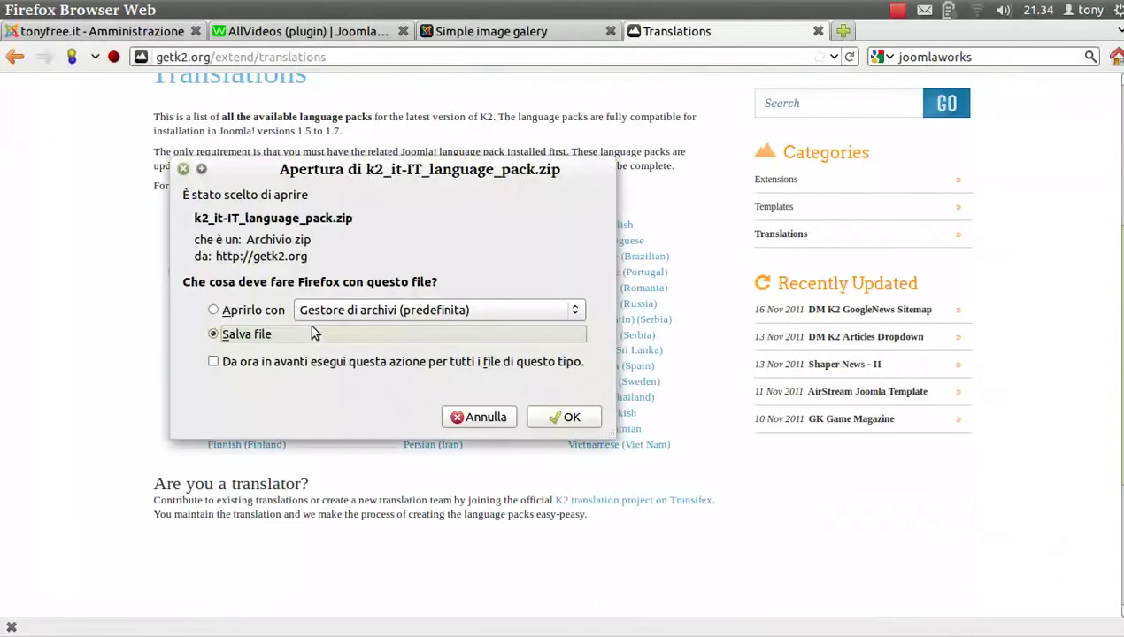
left_click(466, 418)
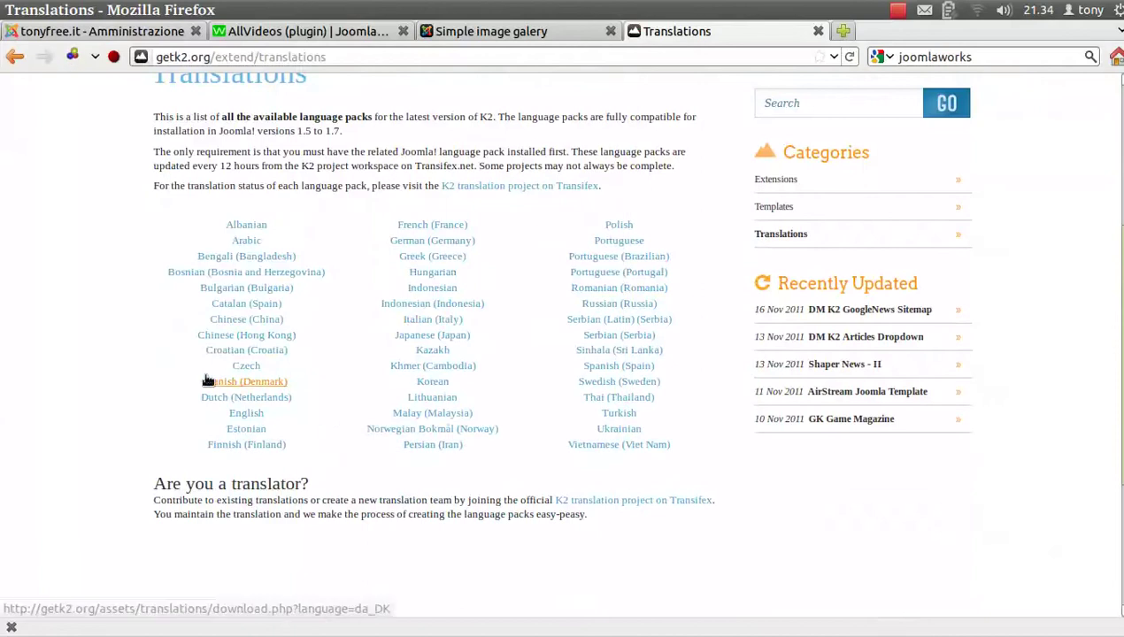
In the Joomla administration, upload and install K2_v2.5.1.zip from the Scaricati folder and check the K2 installation status.
left_click(100, 32)
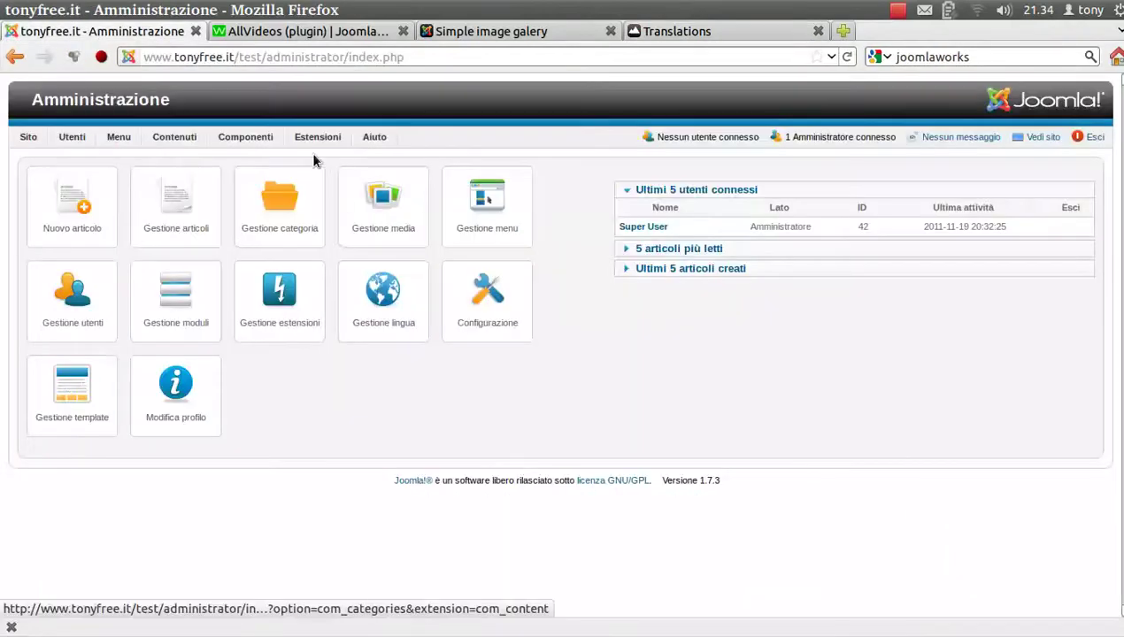
mouse_move(316, 137)
left_click(338, 240)
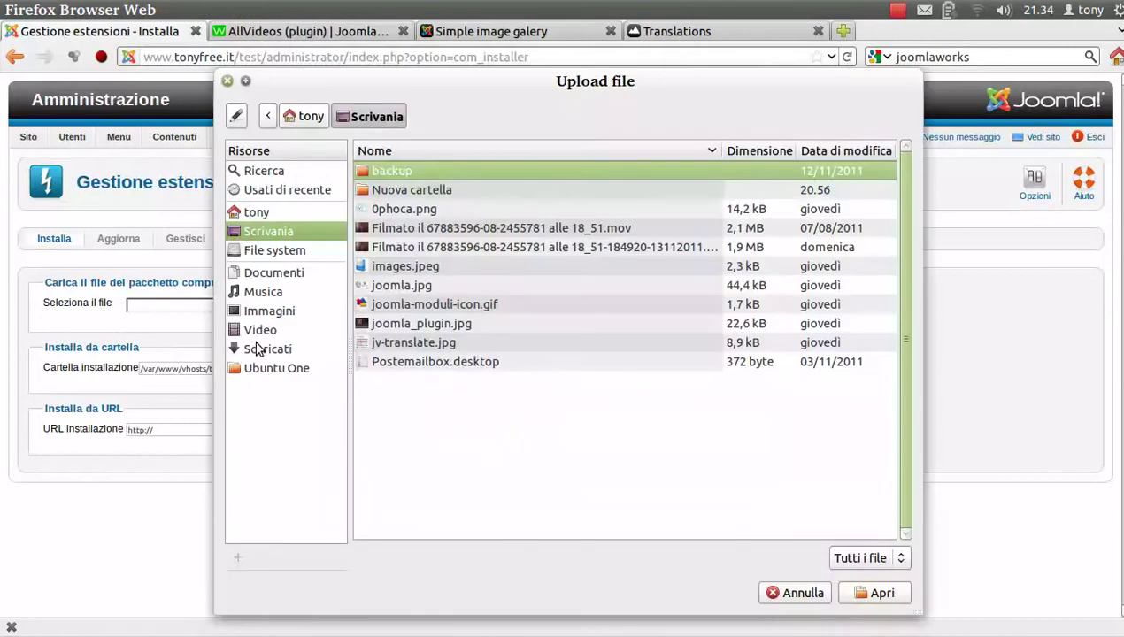
left_click(258, 348)
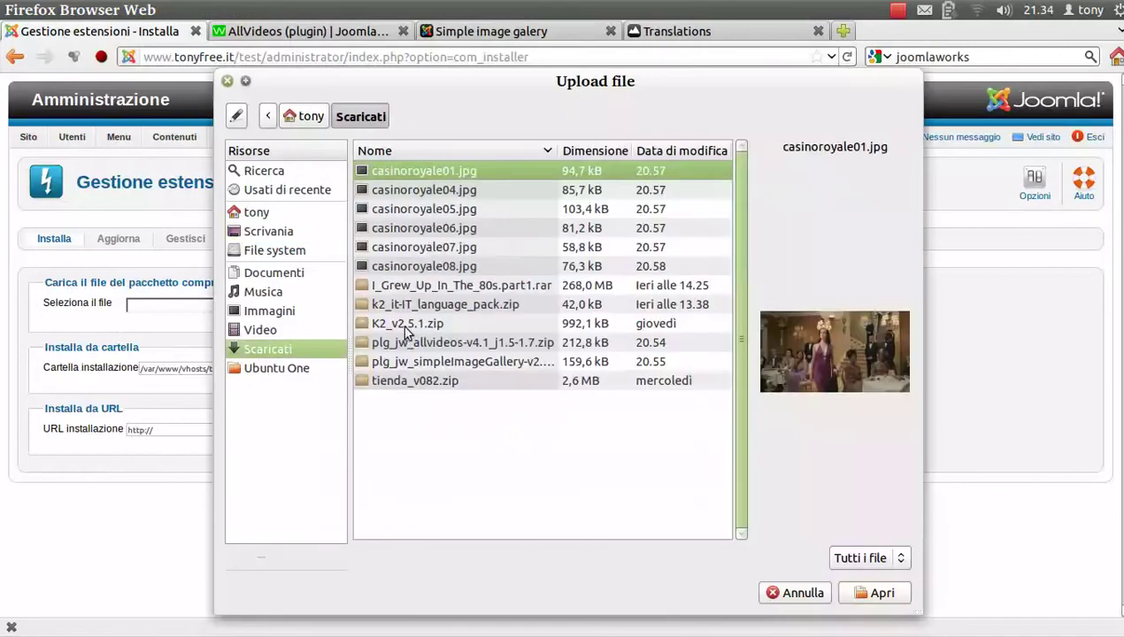
left_click(400, 329)
left_click(845, 595)
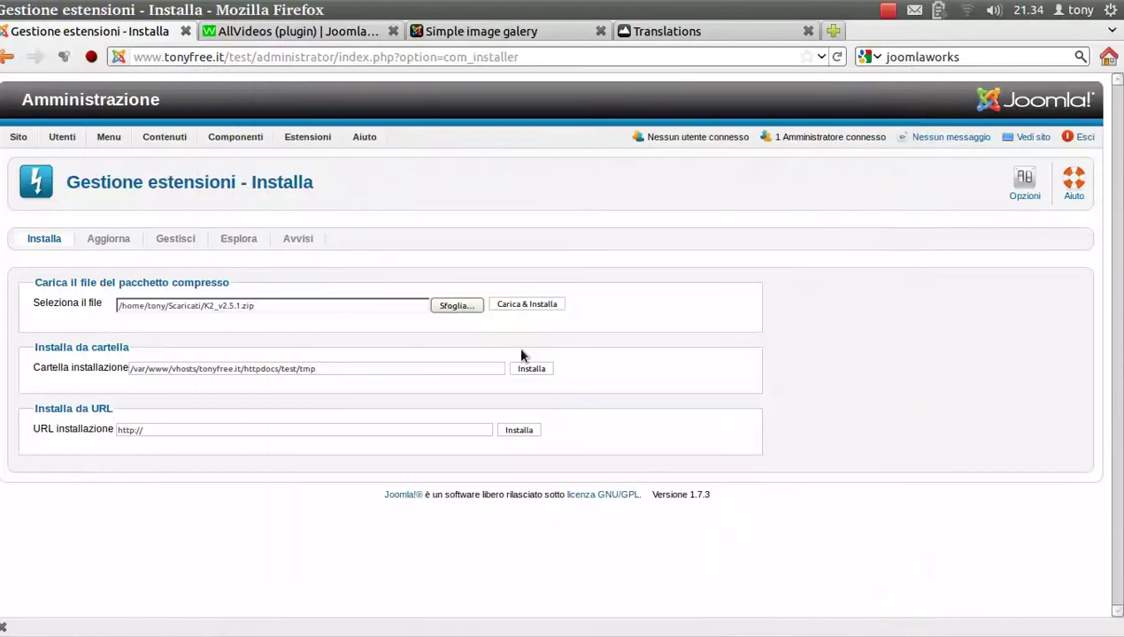
left_click(533, 305)
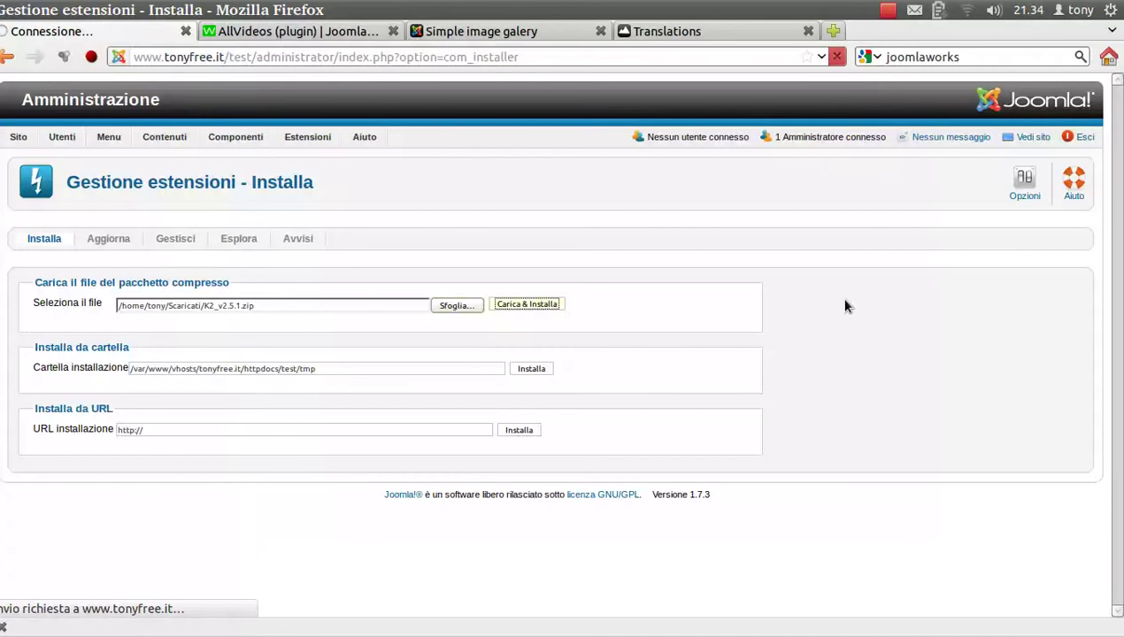
left_click(887, 11)
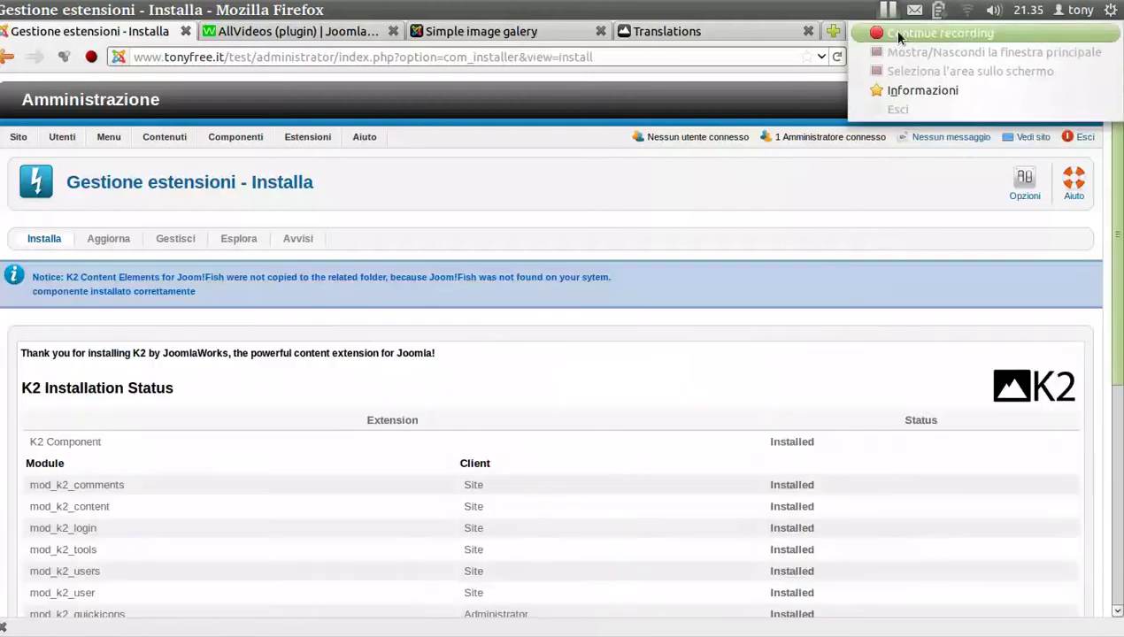
left_click(531, 300)
scroll(615, 368, "down", 4)
scroll(611, 381, "up", 5)
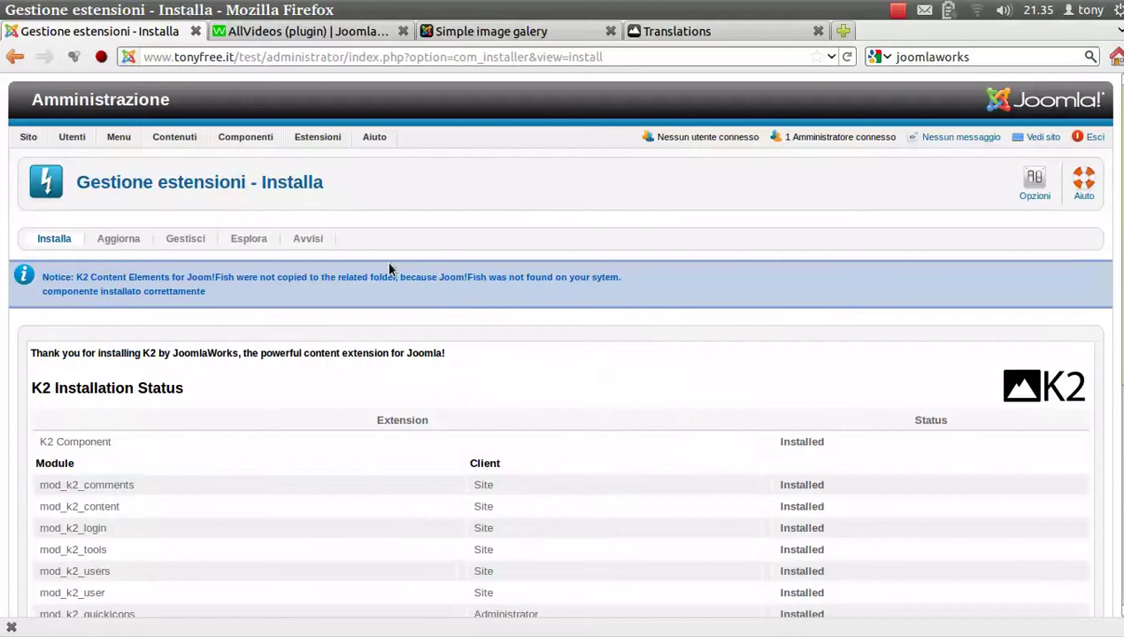
Upload and install the Italian language package k2_it-IT_language_pack.zip through the extension manager.
mouse_move(315, 143)
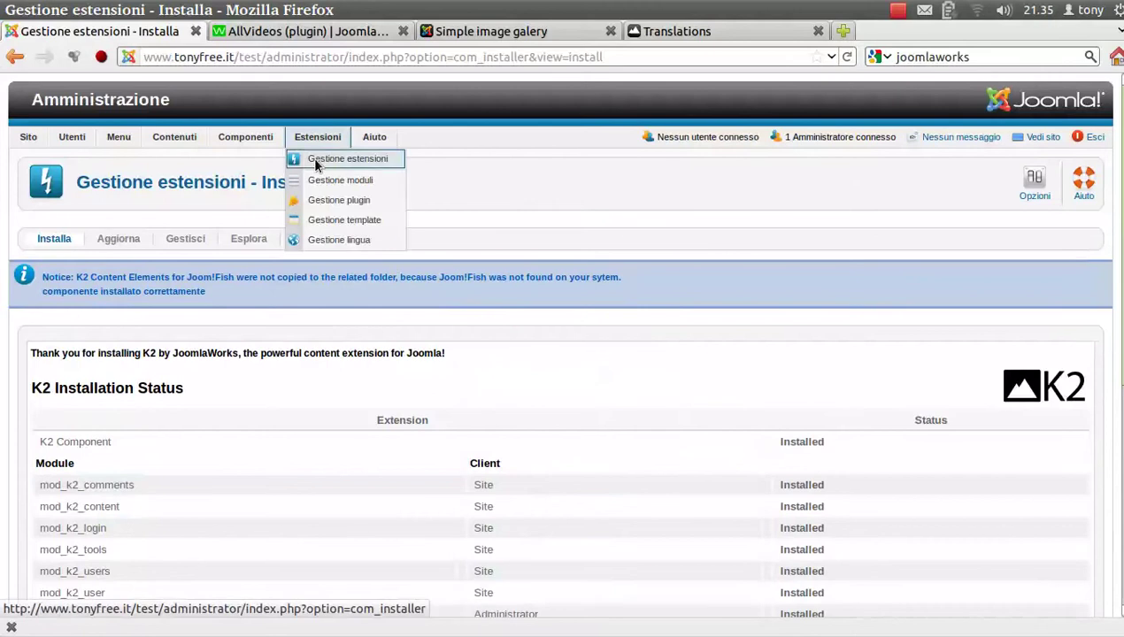
left_click(316, 162)
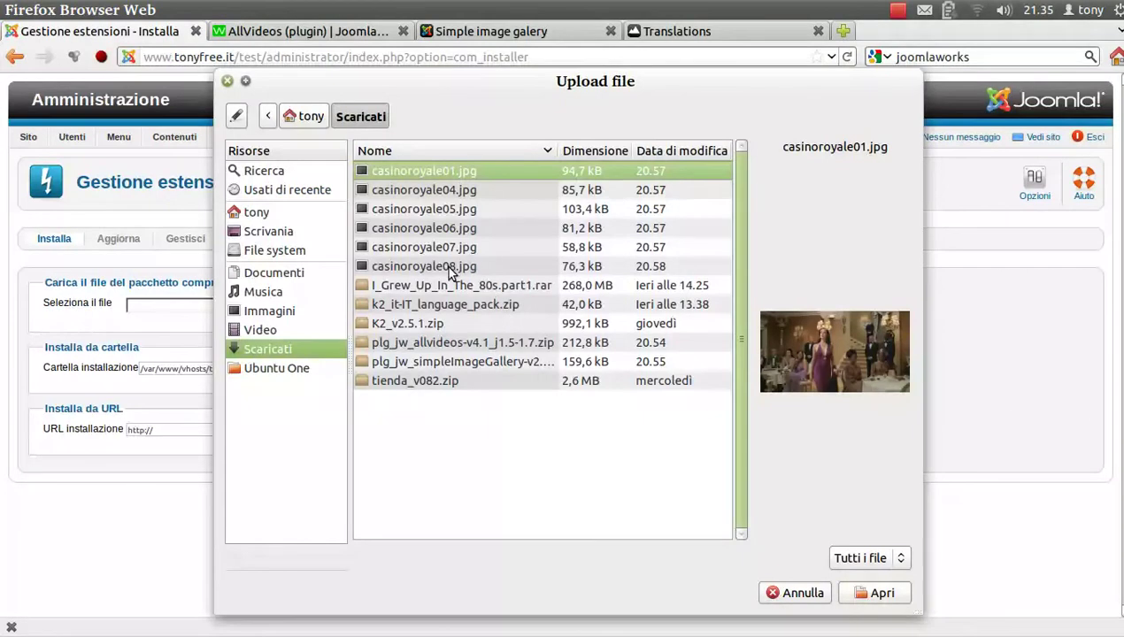
left_click(426, 304)
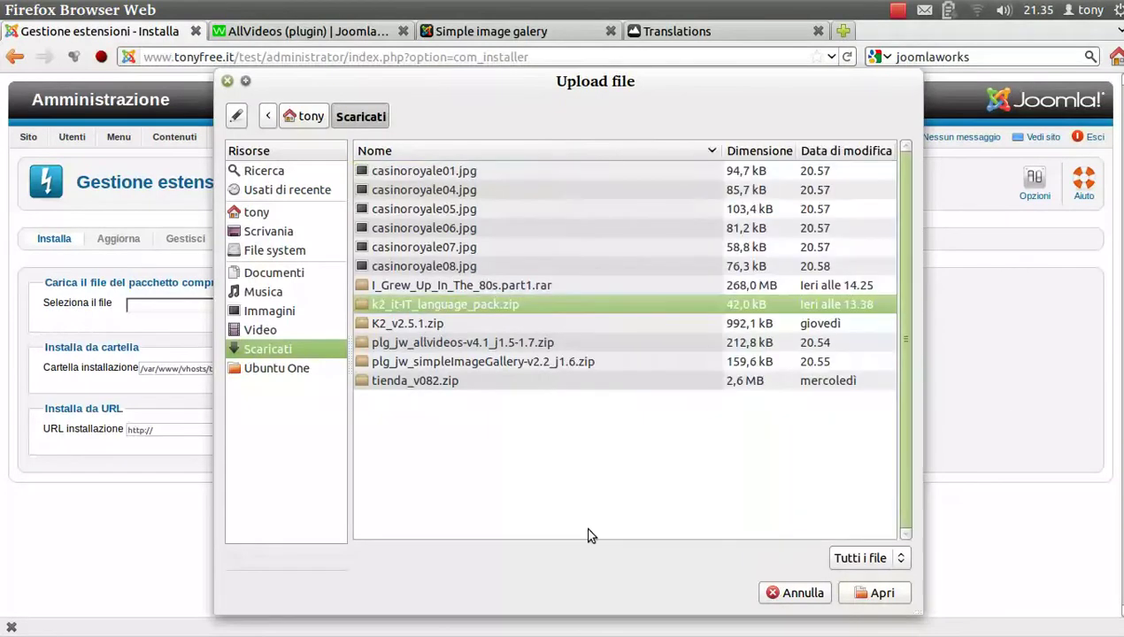
left_click(854, 593)
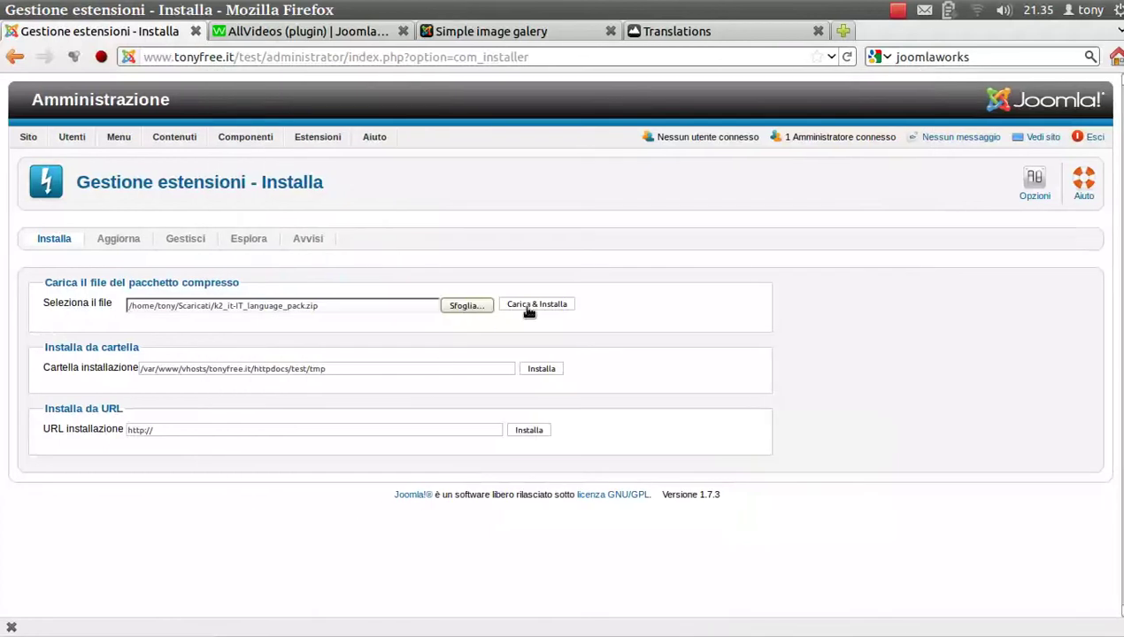
left_click(531, 305)
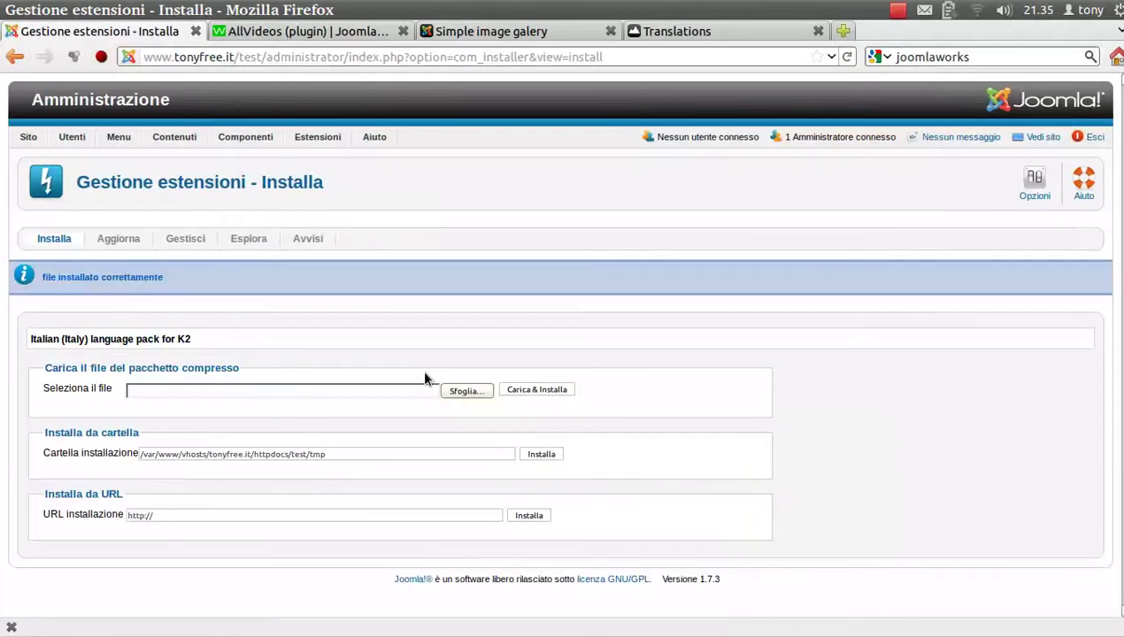
Open the K2 component and bring up its general parameters.
mouse_move(248, 137)
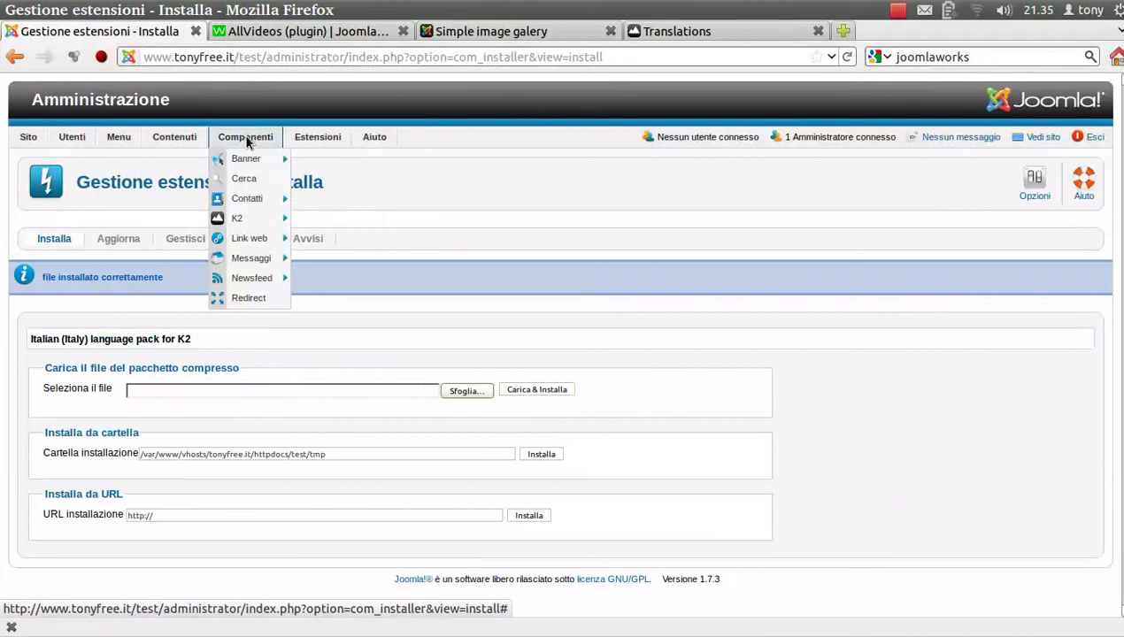
left_click(237, 220)
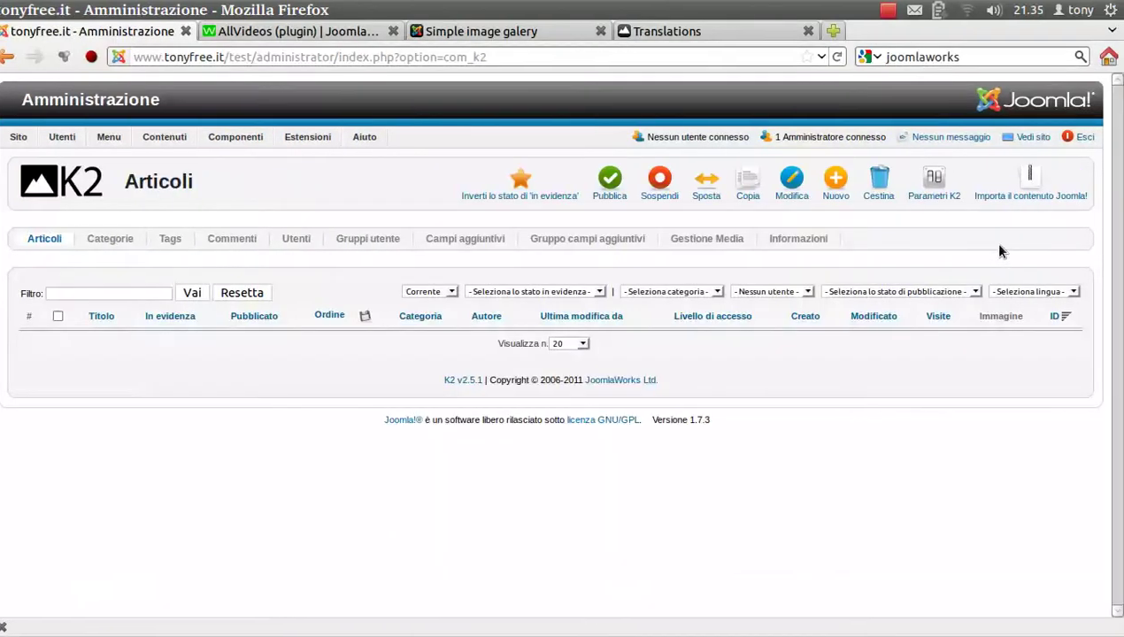
left_click(934, 182)
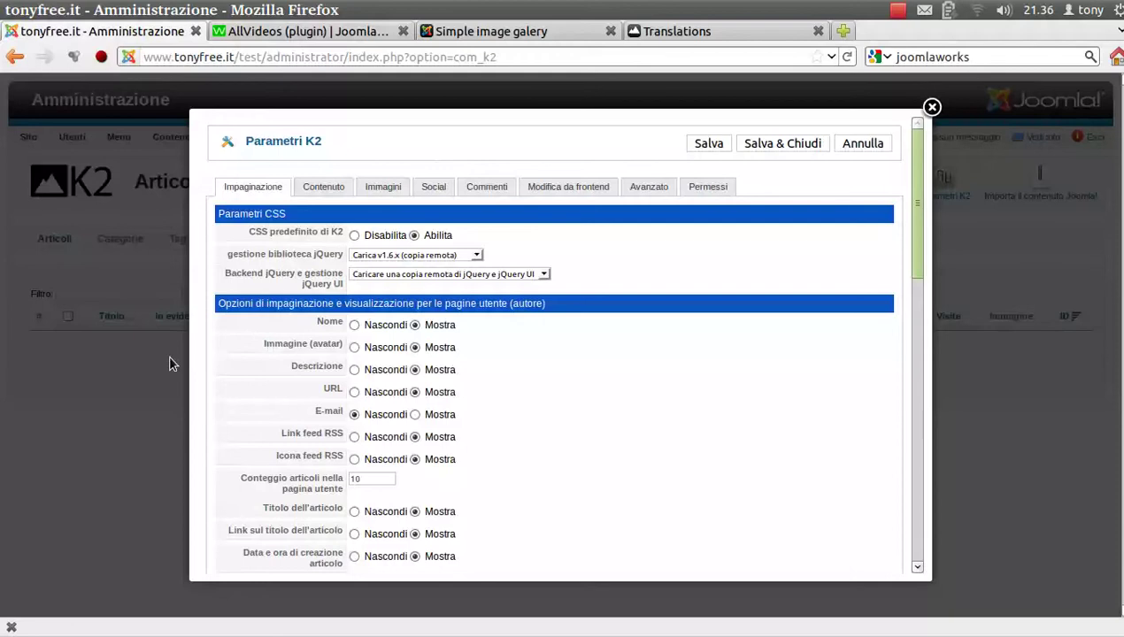
Set the number of articles on the user page to 5 in the K2 layout parameters.
mouse_move(286, 246)
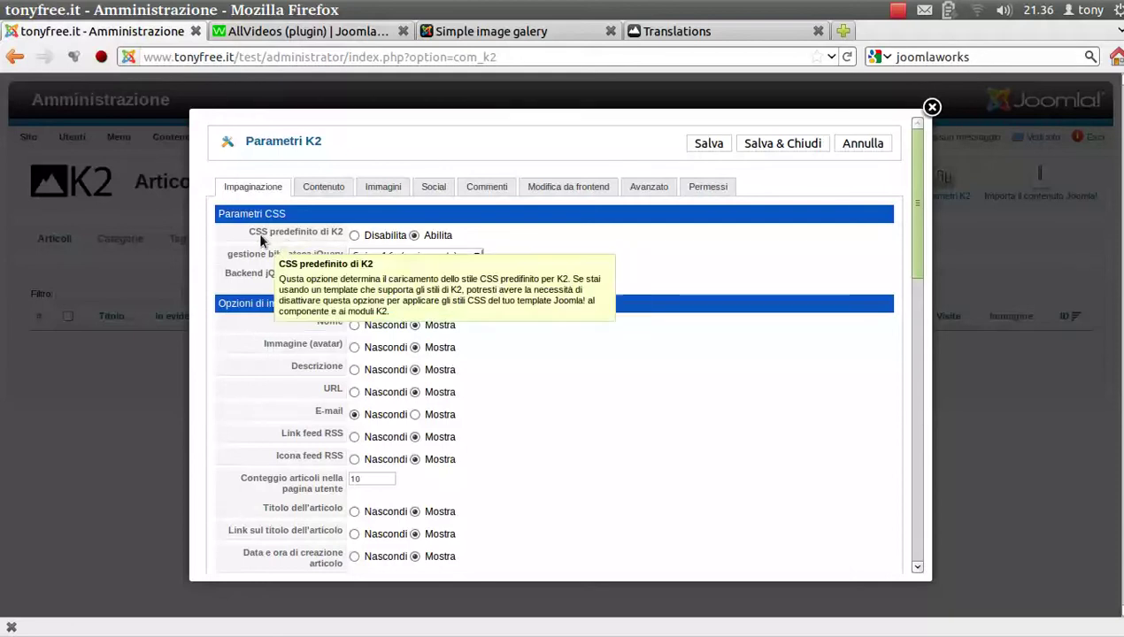
scroll(221, 385, "down", 3)
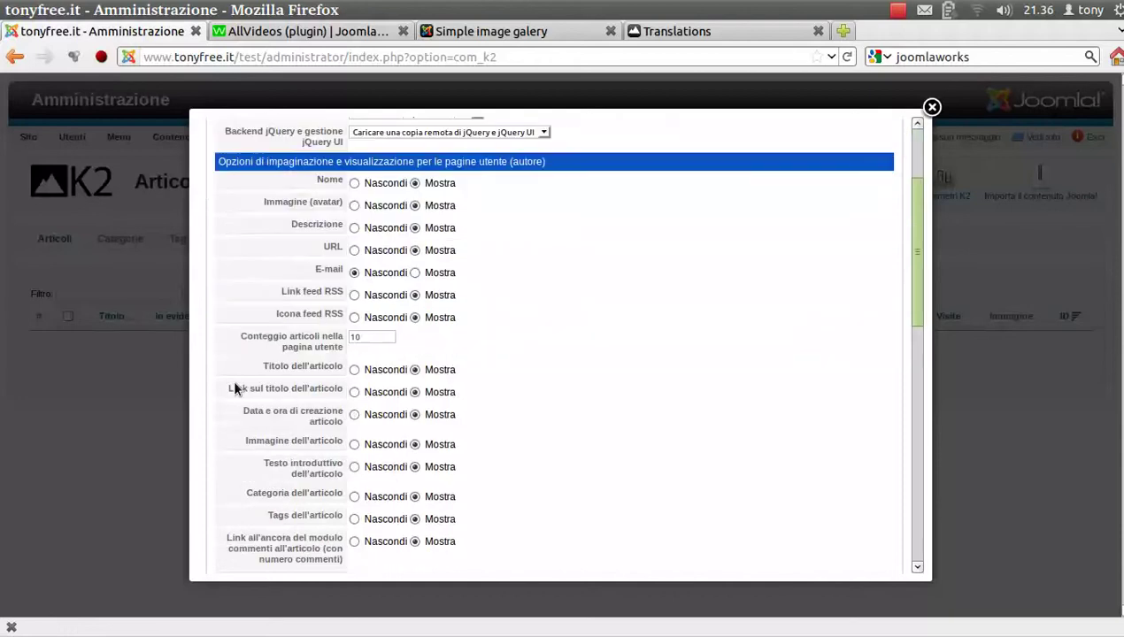
scroll(235, 388, "up", 1)
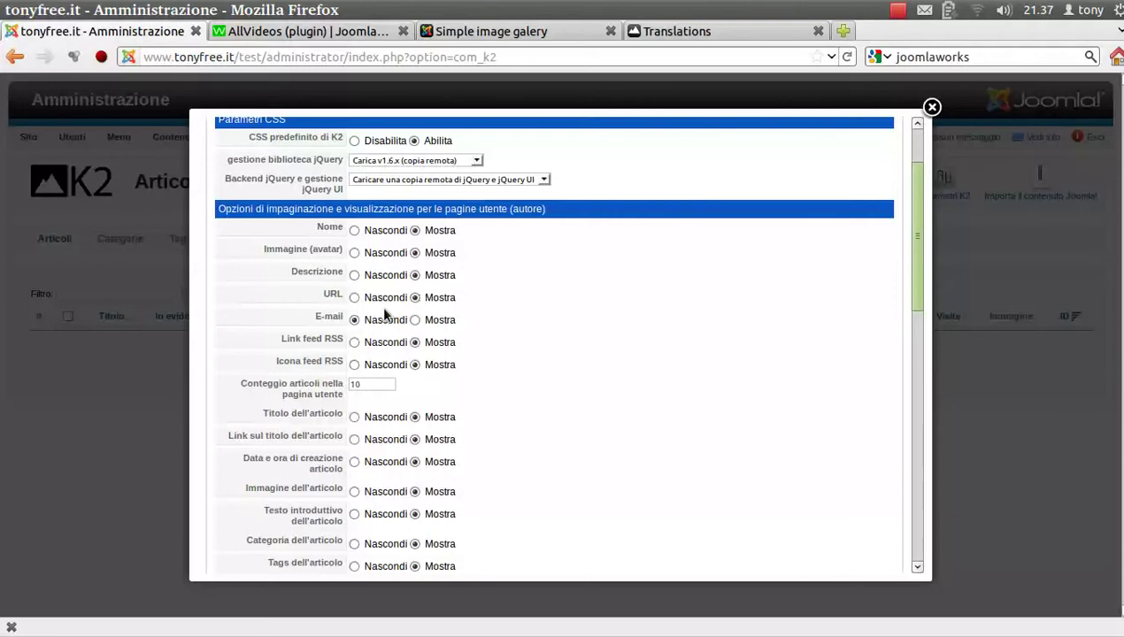
scroll(254, 378, "down", 1)
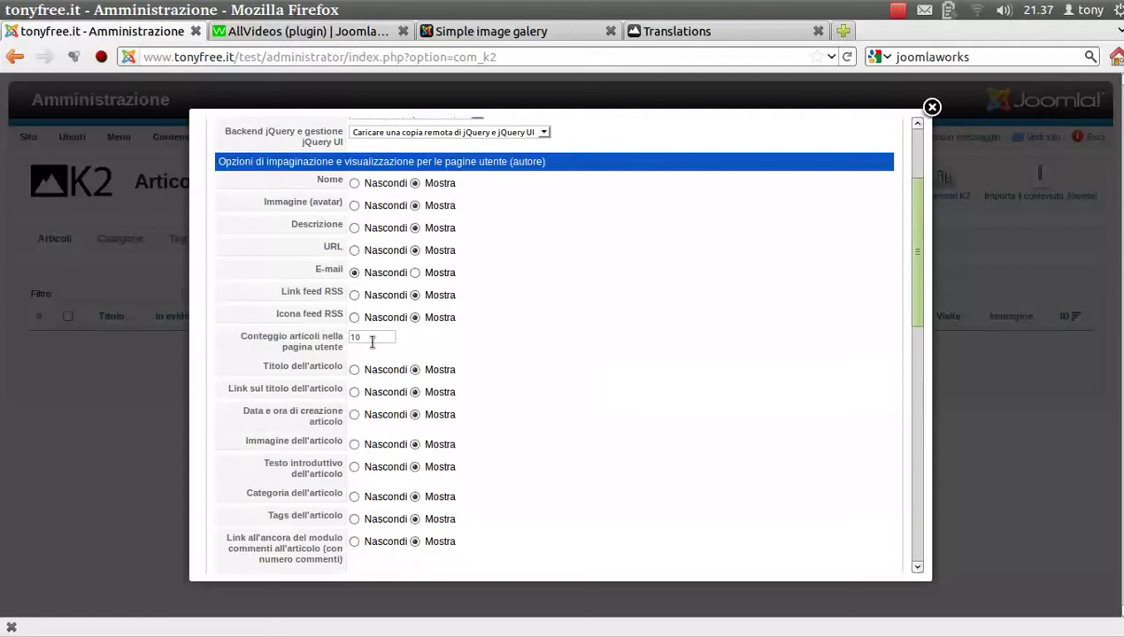
left_click(322, 336)
type("5")
Examine the remaining layout options for user pages, tag lists, and search, tag and date listings.
scroll(467, 387, "down", 2)
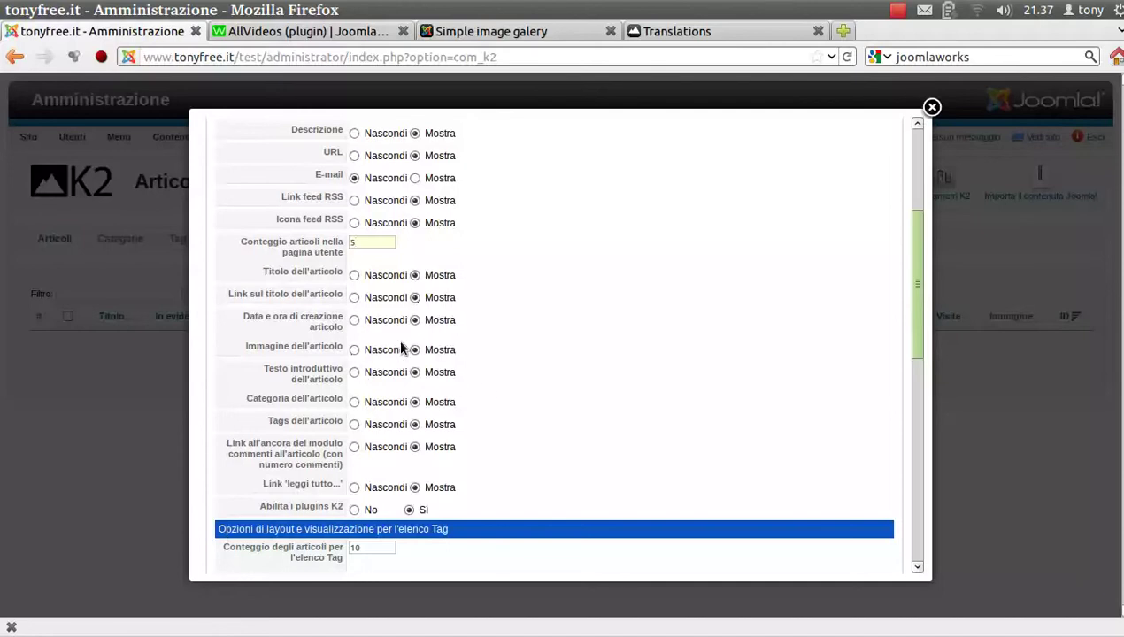
scroll(404, 353, "down", 3)
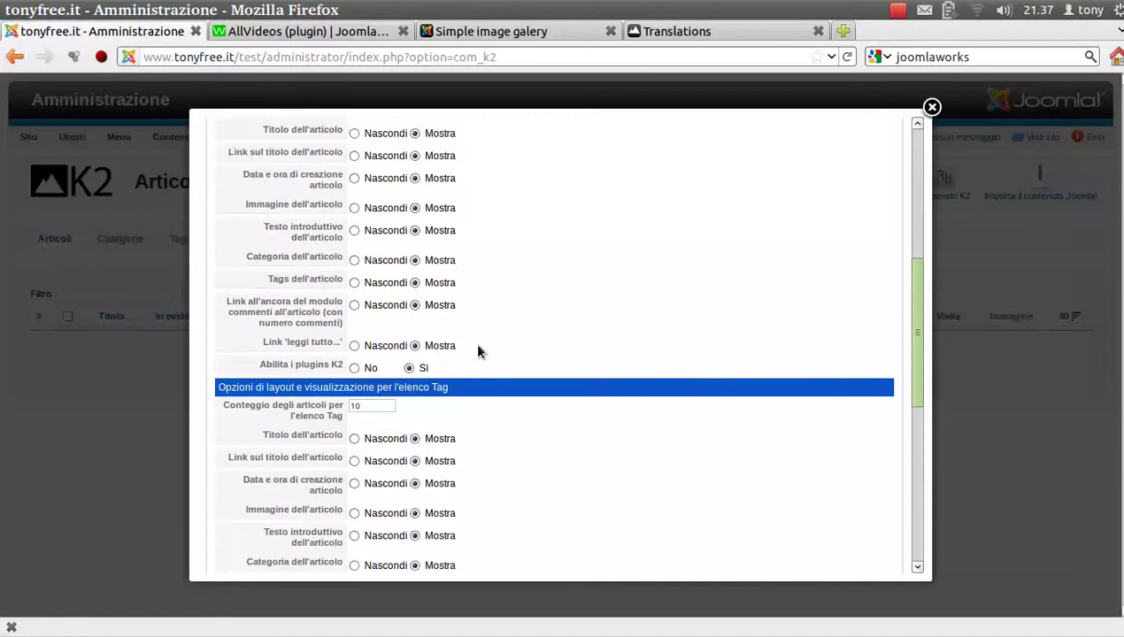
scroll(477, 347, "down", 2)
scroll(478, 343, "down", 3)
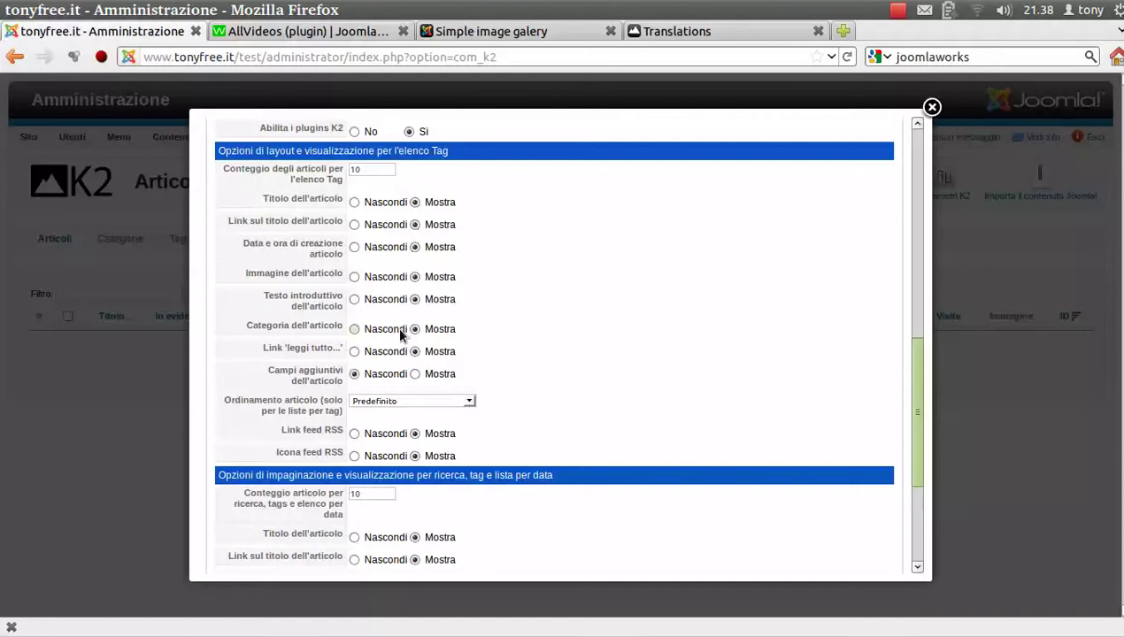
scroll(314, 376, "down", 1)
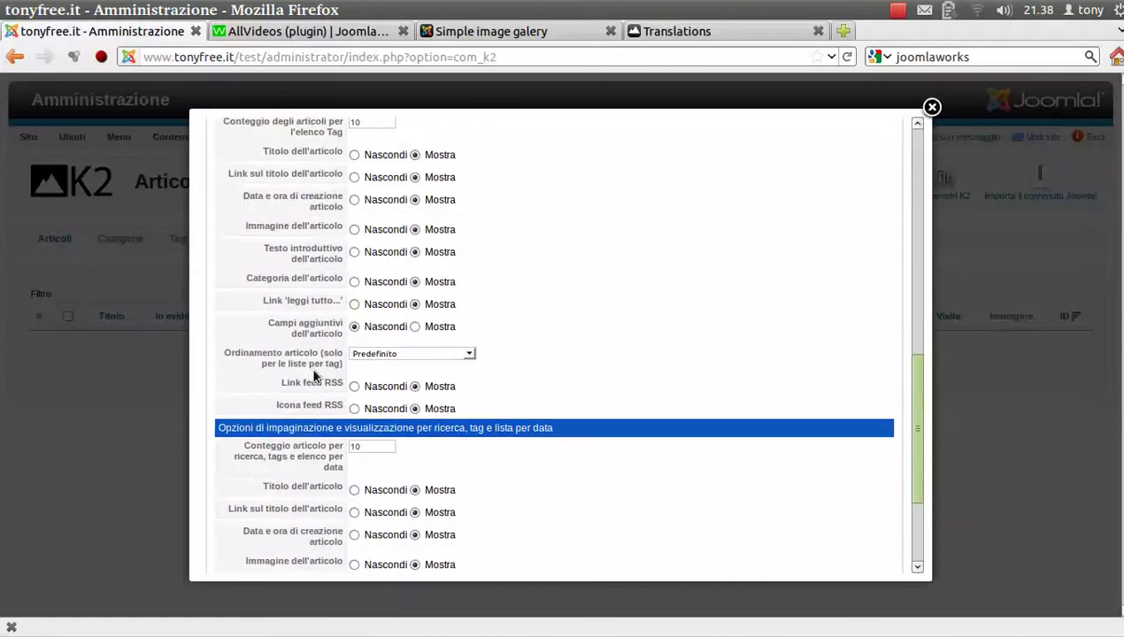
scroll(314, 376, "down", 2)
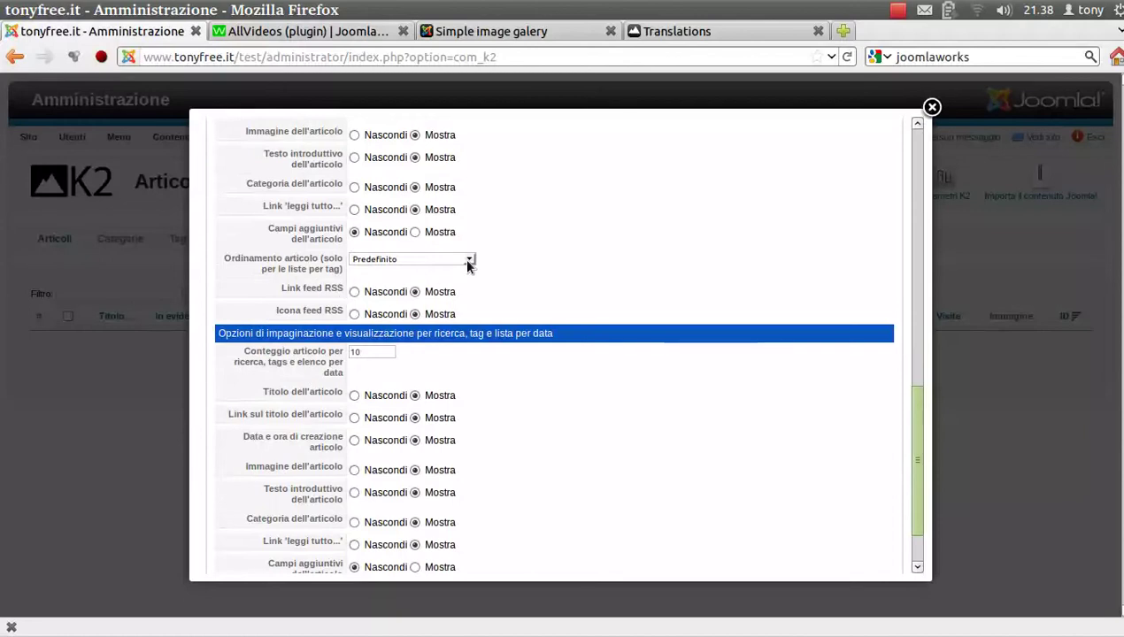
scroll(449, 356, "down", 2)
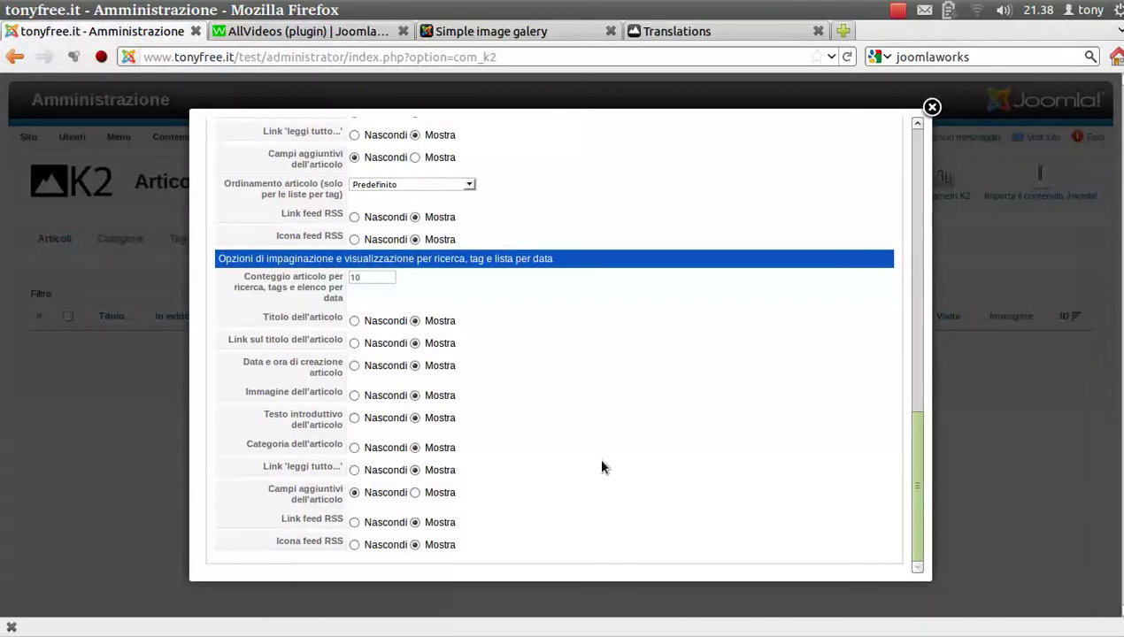
scroll(599, 460, "up", 10)
scroll(562, 426, "up", 3)
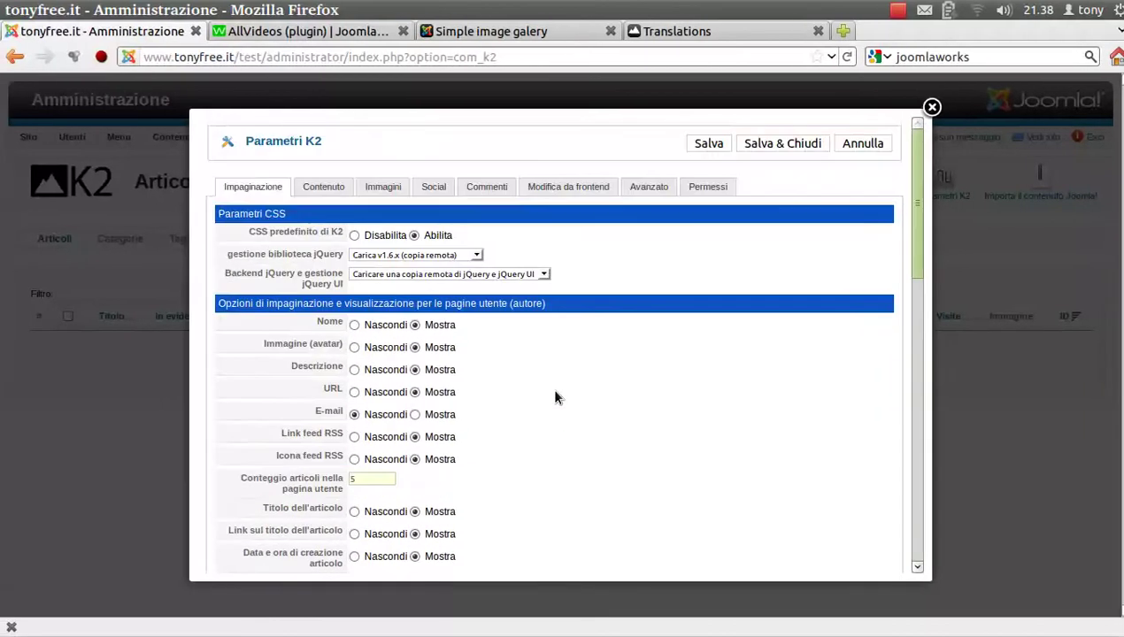
In the K2 content parameters, hide the article image in RSS feeds and set the introductory text word limit to 50.
left_click(324, 188)
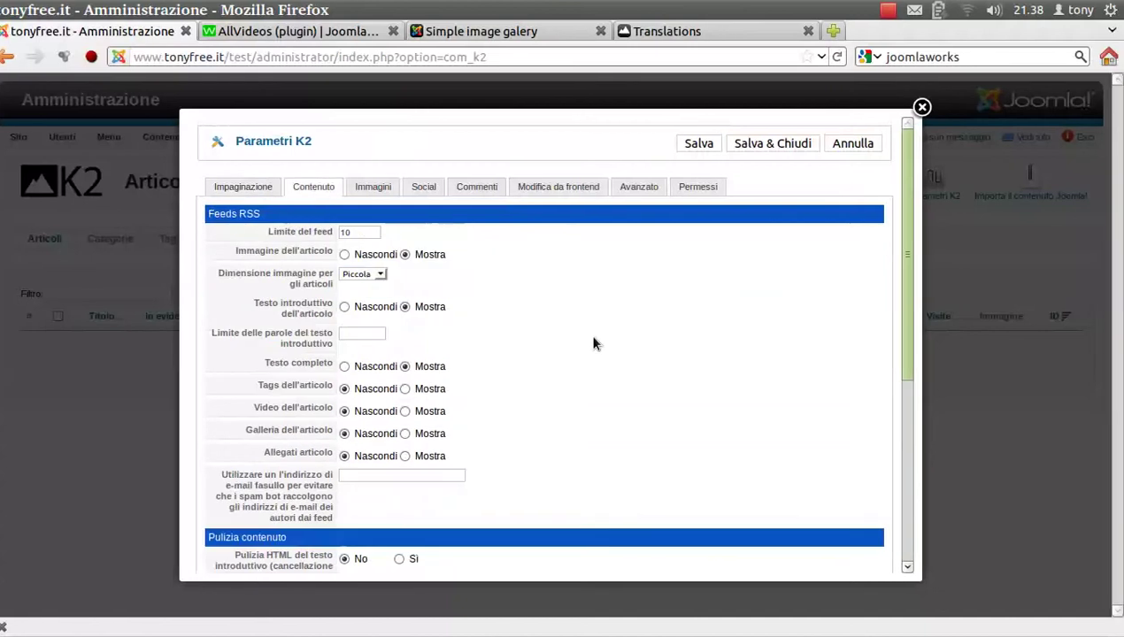
scroll(619, 387, "down", 1)
scroll(621, 391, "up", 1)
scroll(592, 372, "down", 2)
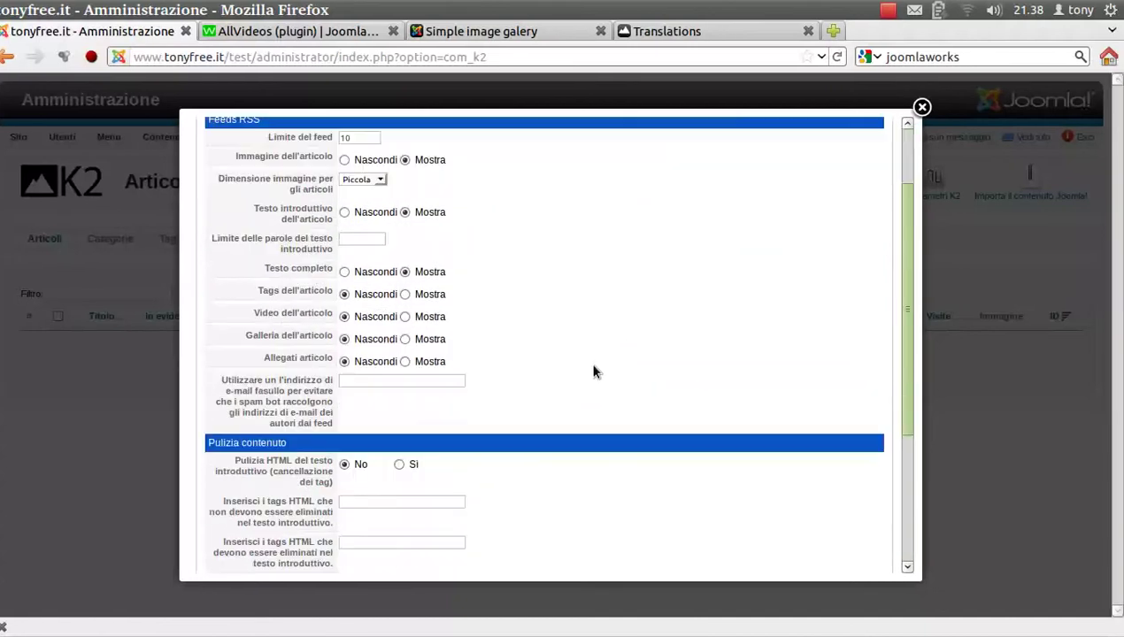
scroll(588, 371, "up", 1)
scroll(584, 377, "up", 1)
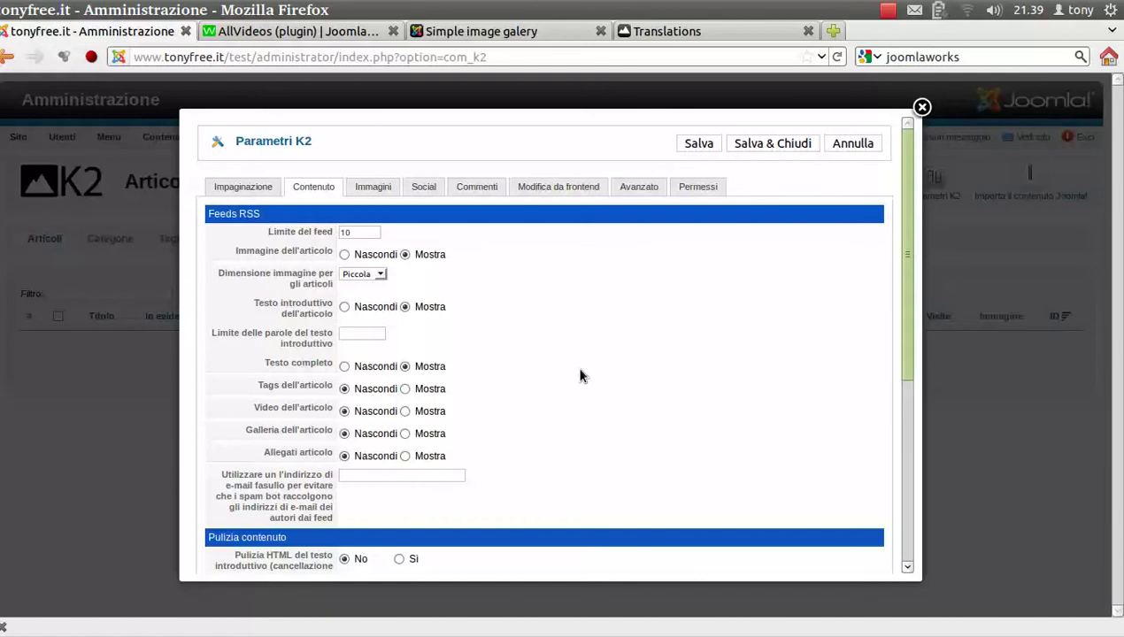
left_click(344, 254)
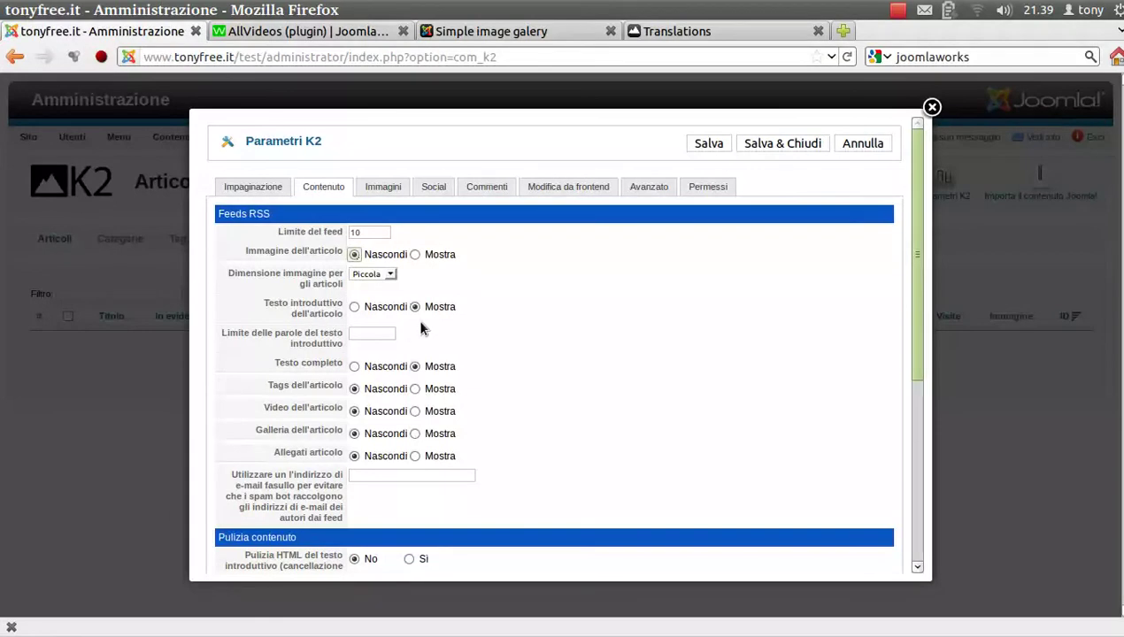
left_click(386, 334)
type("50")
scroll(497, 413, "down", 4)
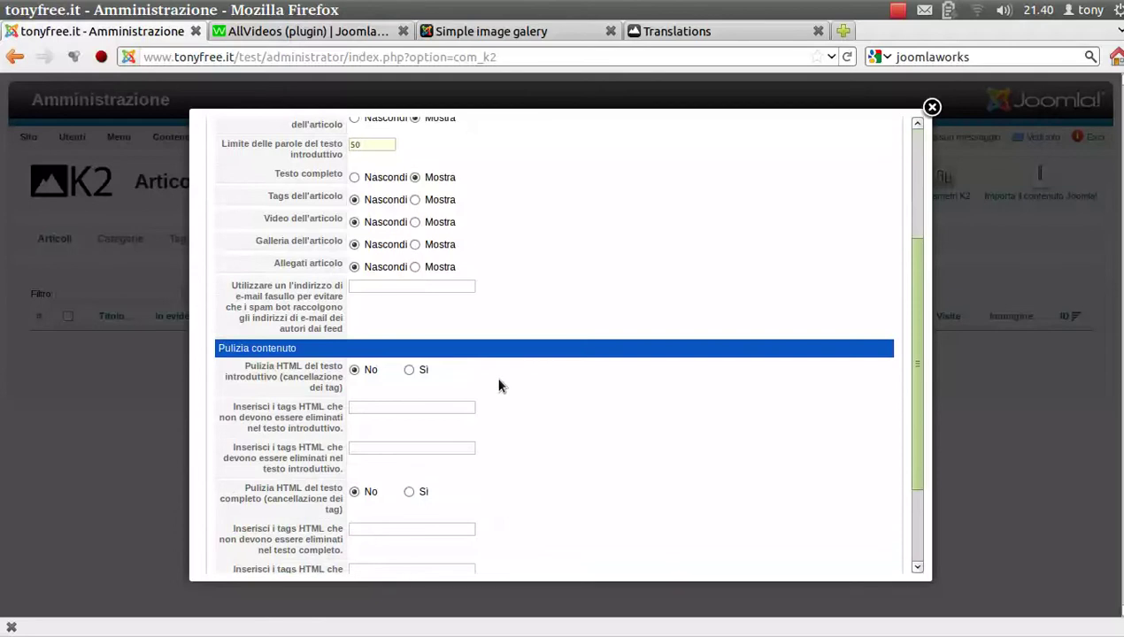
scroll(498, 385, "down", 3)
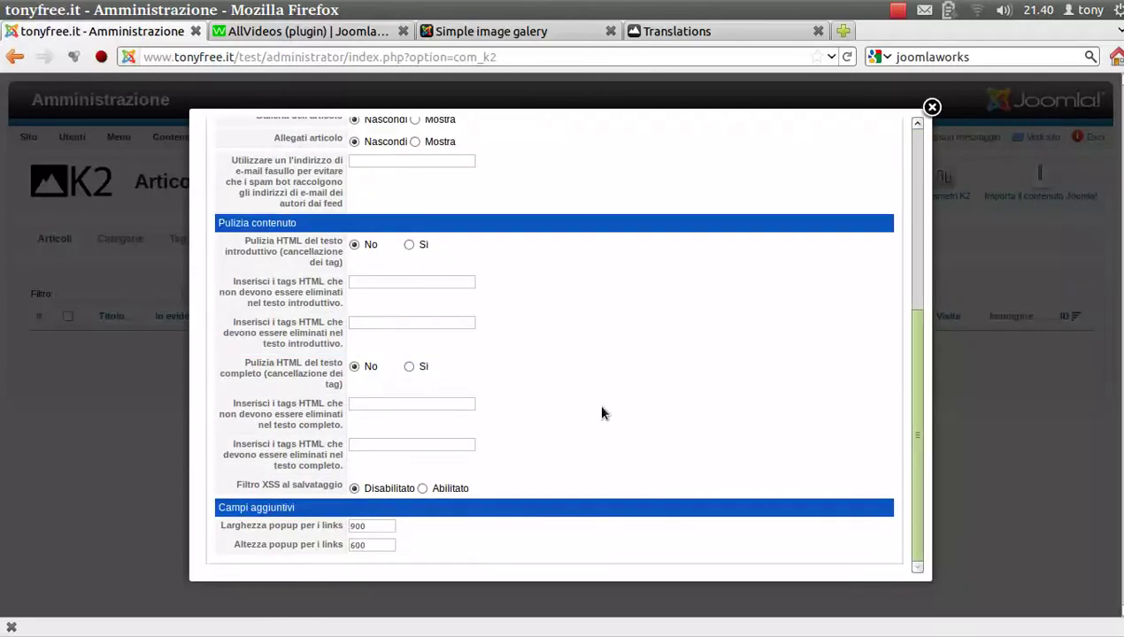
scroll(588, 402, "up", 10)
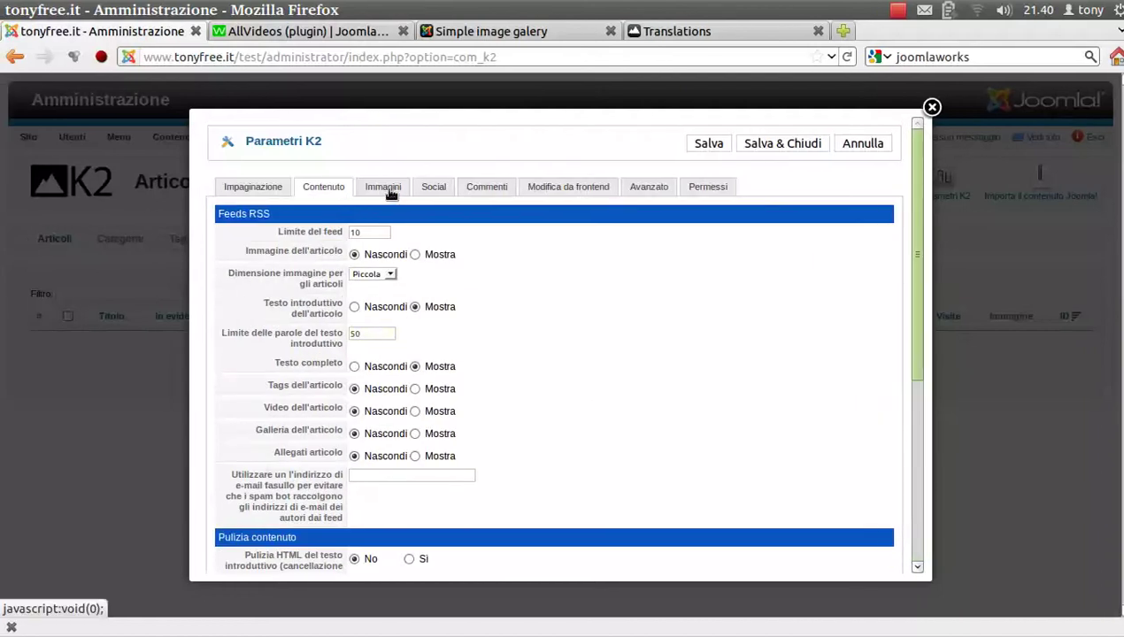
In the K2 image parameters, set the article image width to 200 px and hide the placeholder images for categories and users.
left_click(388, 185)
scroll(566, 341, "down", 2)
scroll(563, 340, "up", 2)
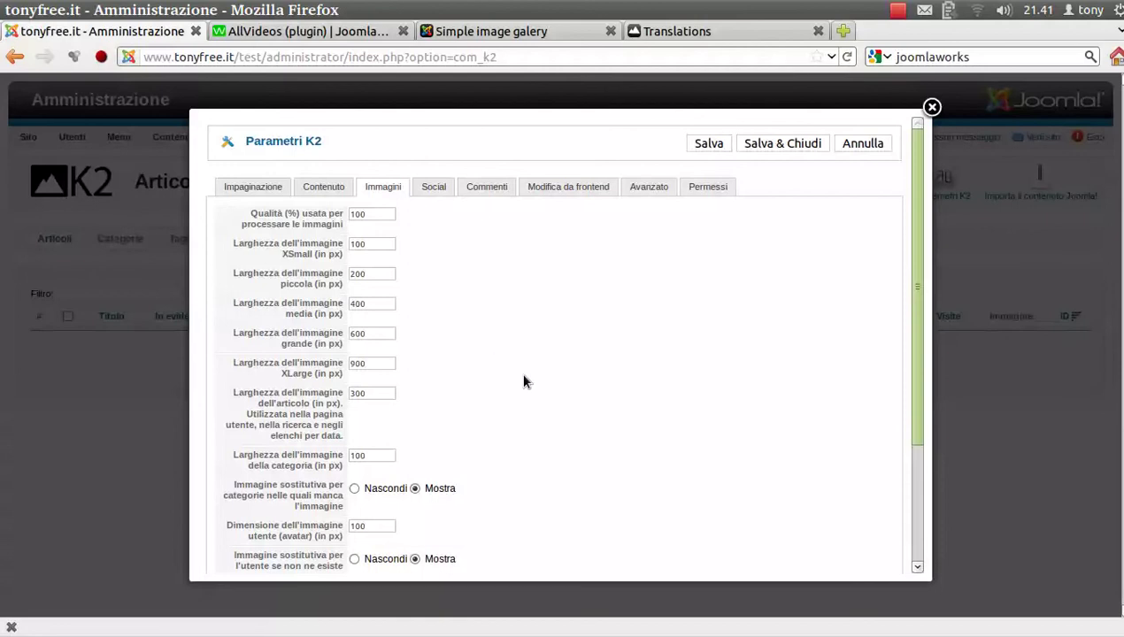
scroll(522, 382, "down", 3)
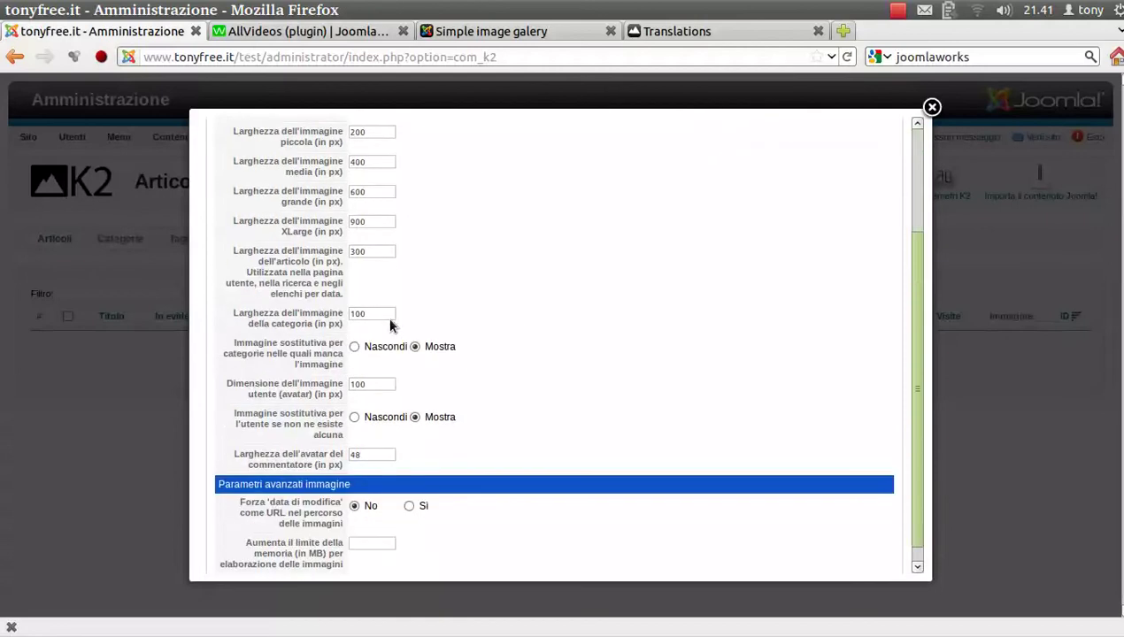
left_click_drag(378, 254, 302, 250)
type("200")
left_click(354, 346)
left_click(354, 417)
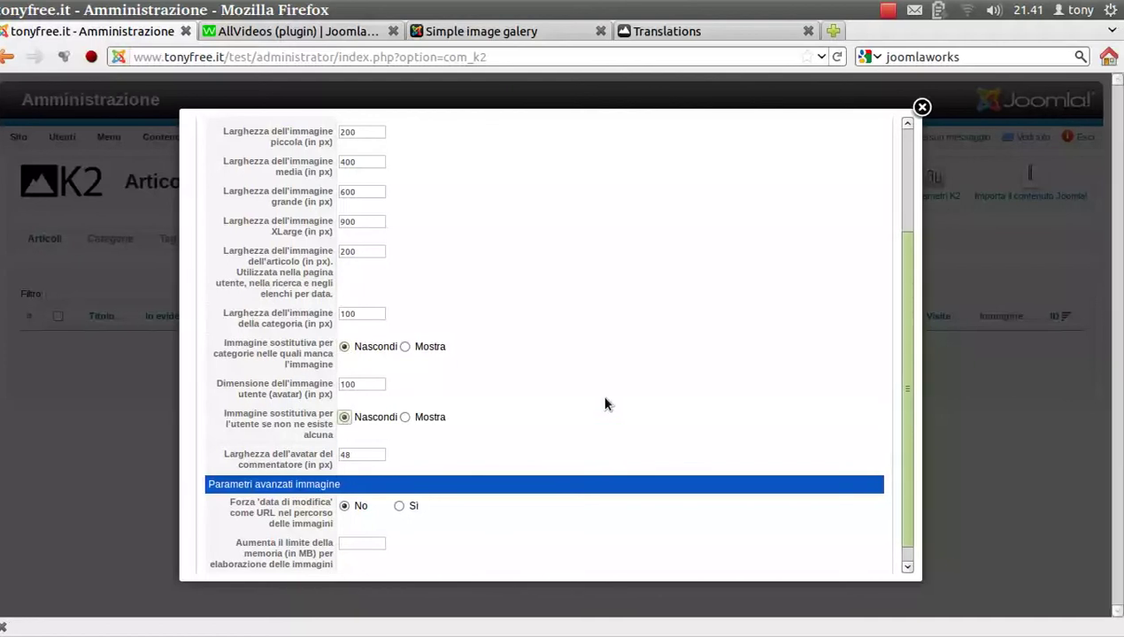
scroll(614, 404, "down", 1)
scroll(605, 404, "up", 4)
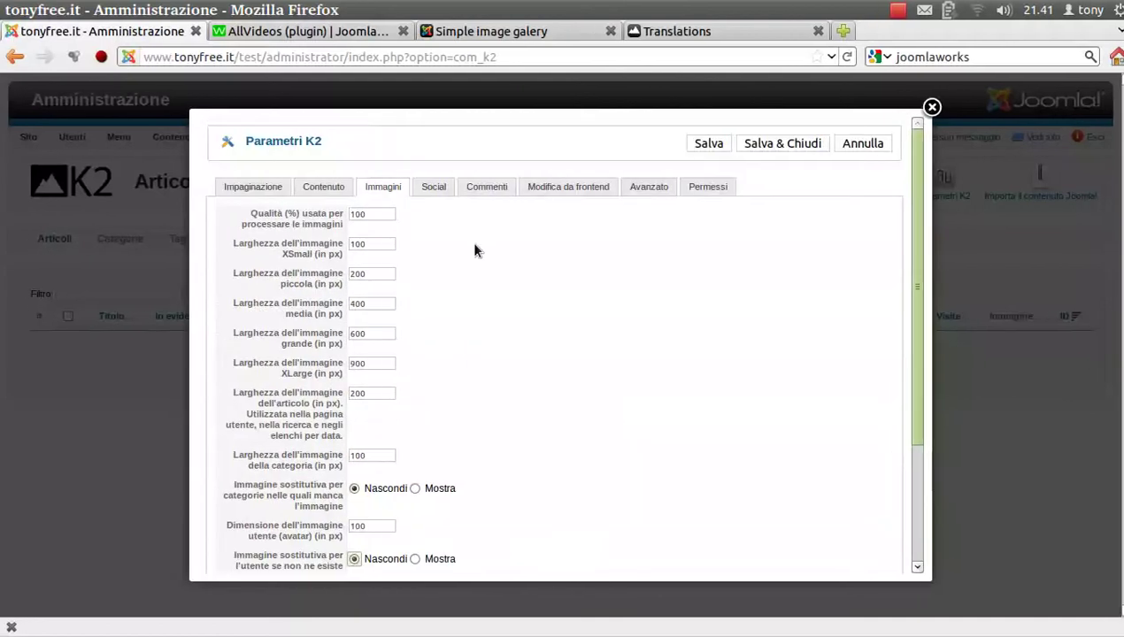
In the K2 comment parameters, set the global comments option to "Abilitato solo per gli utenti registrati".
left_click(484, 187)
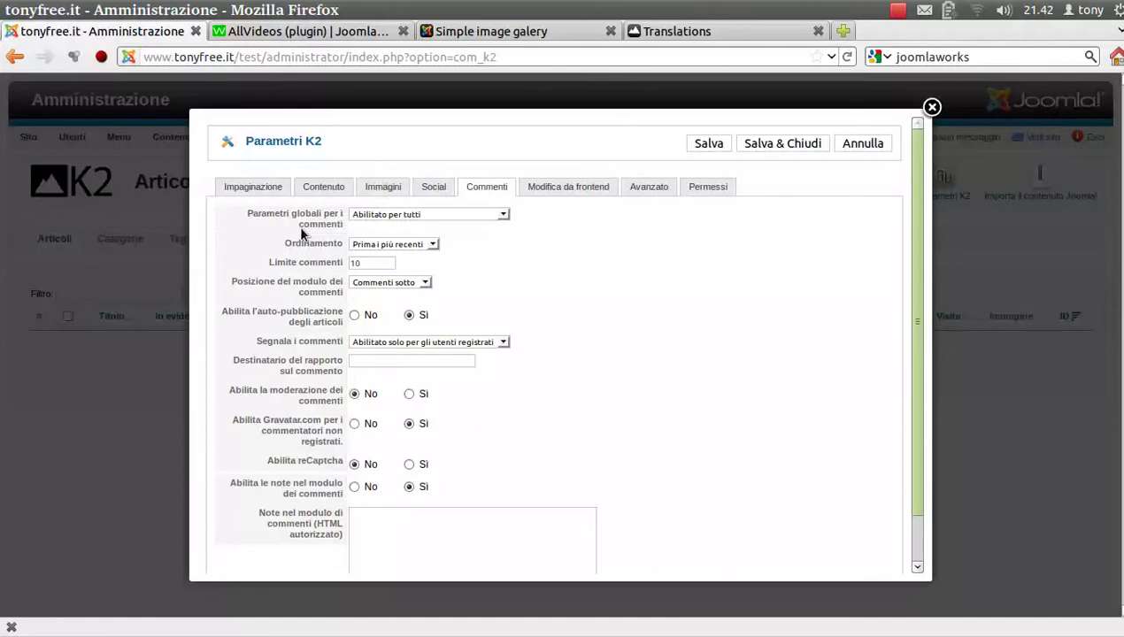
left_click(499, 214)
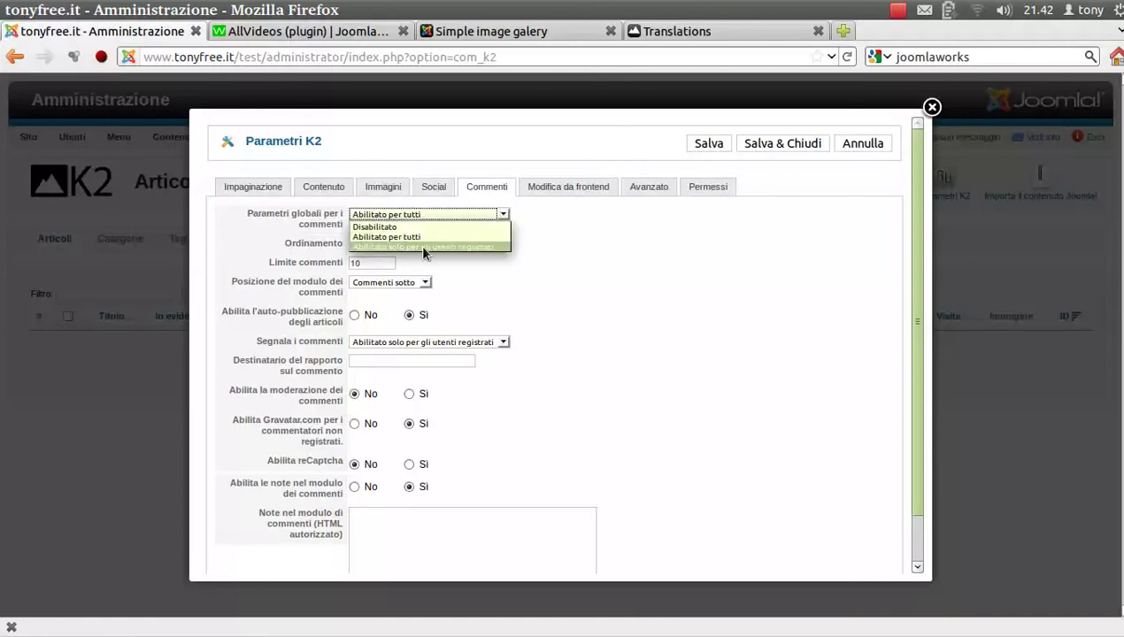
left_click(406, 248)
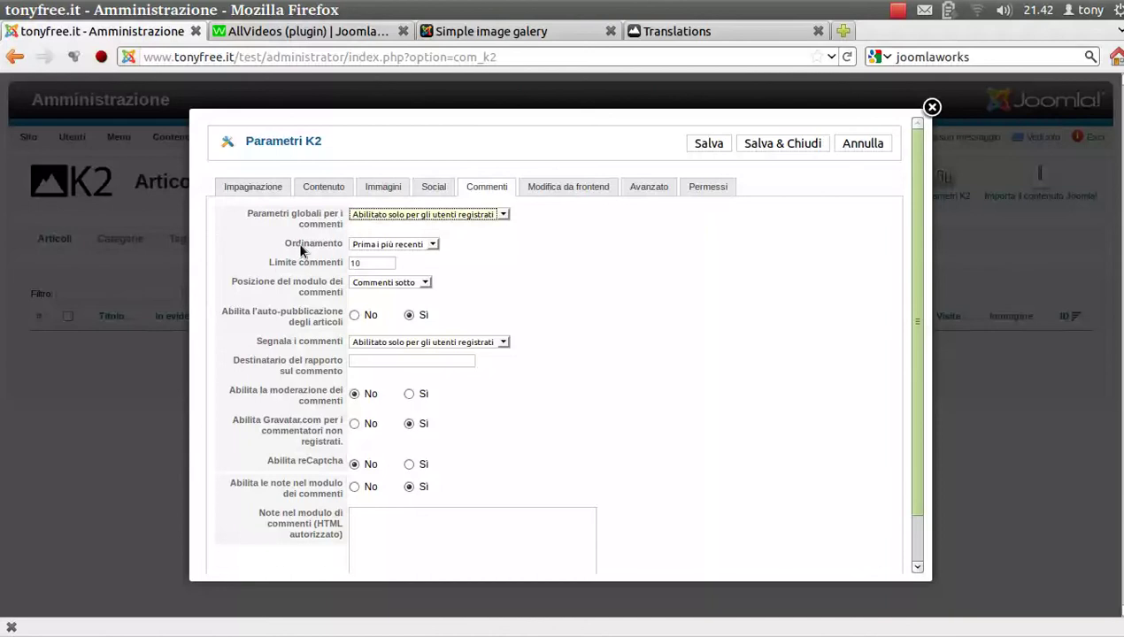
left_click(375, 262)
scroll(203, 305, "down", 1)
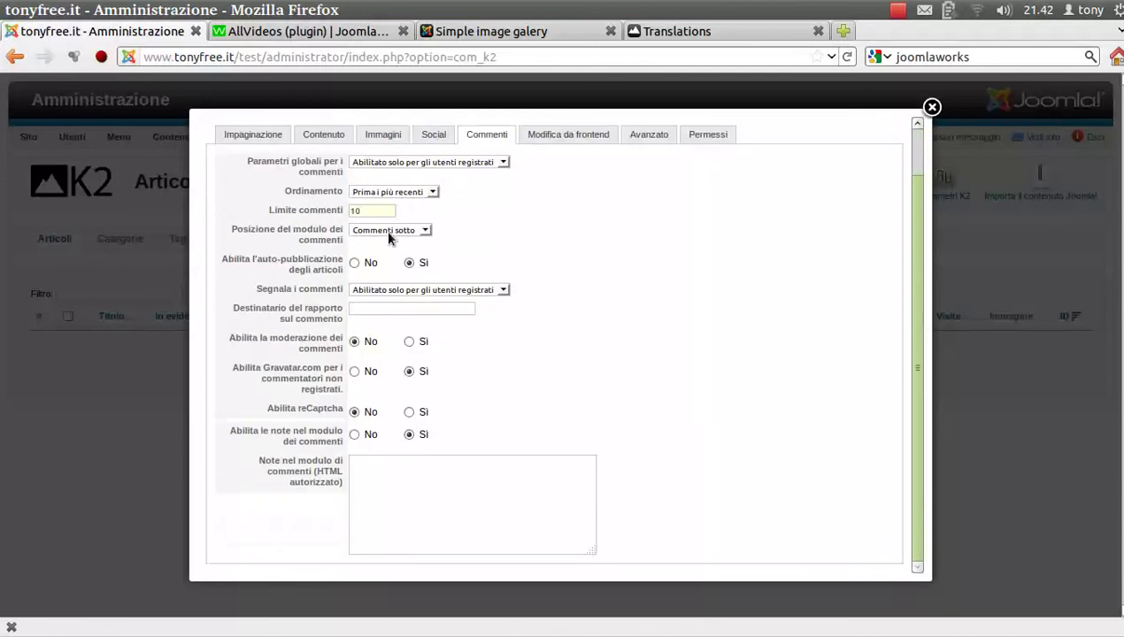
Turn off auto-publication and enable comment moderation in the K2 comment parameters.
left_click(354, 262)
left_click(409, 309)
mouse_move(270, 343)
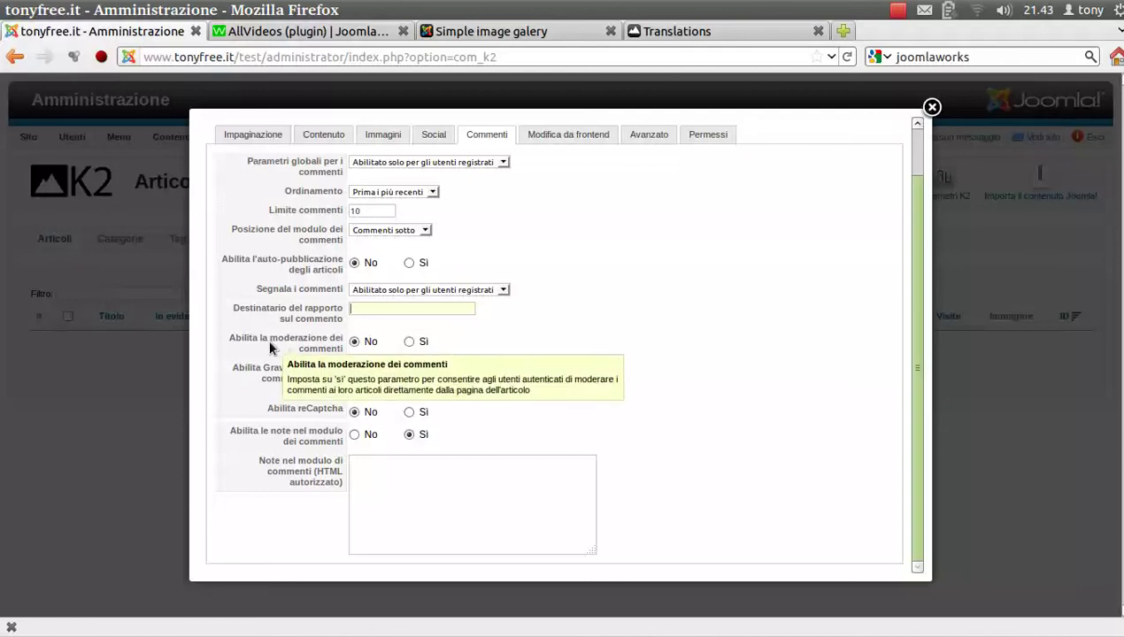
left_click(408, 341)
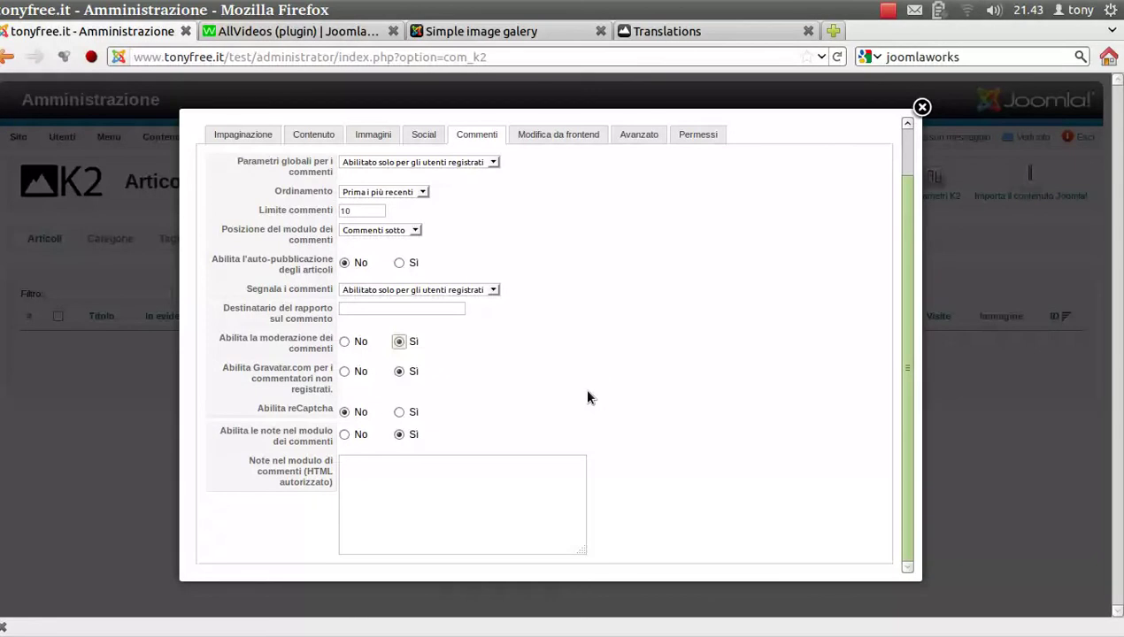
Switch to the page with the K2 translations and search the web for "recaptcha".
mouse_move(279, 412)
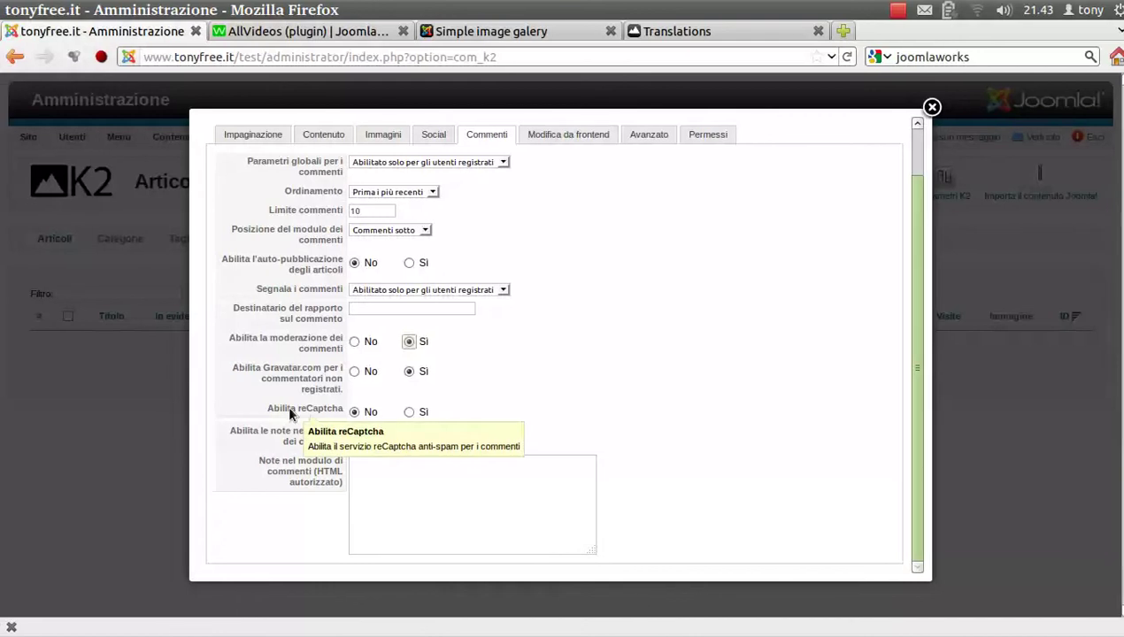
mouse_move(283, 444)
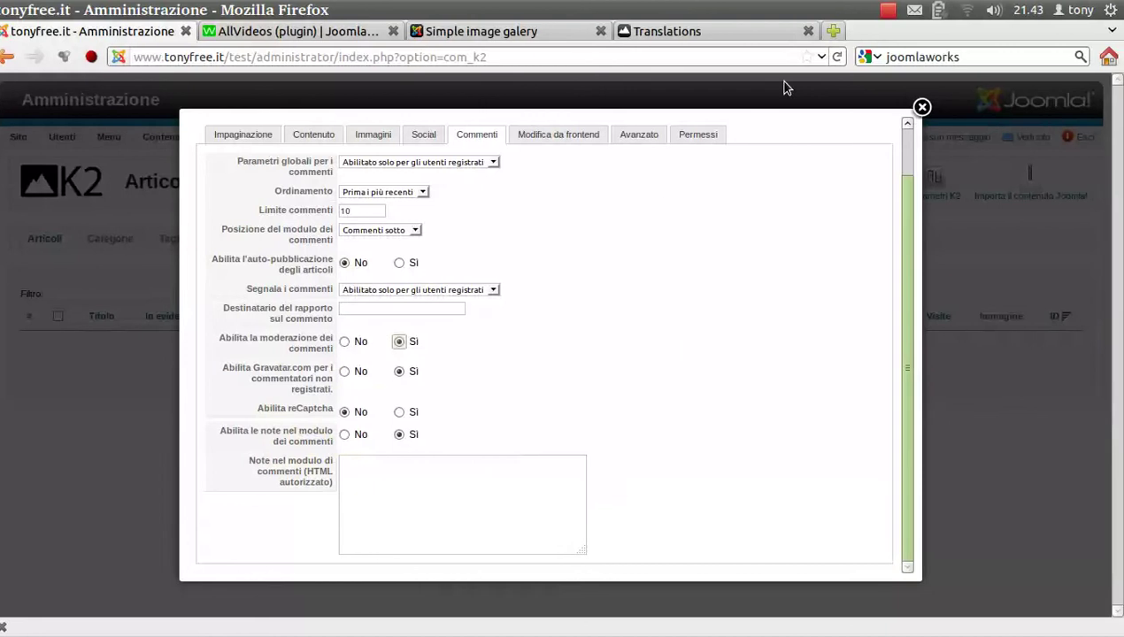
left_click(762, 37)
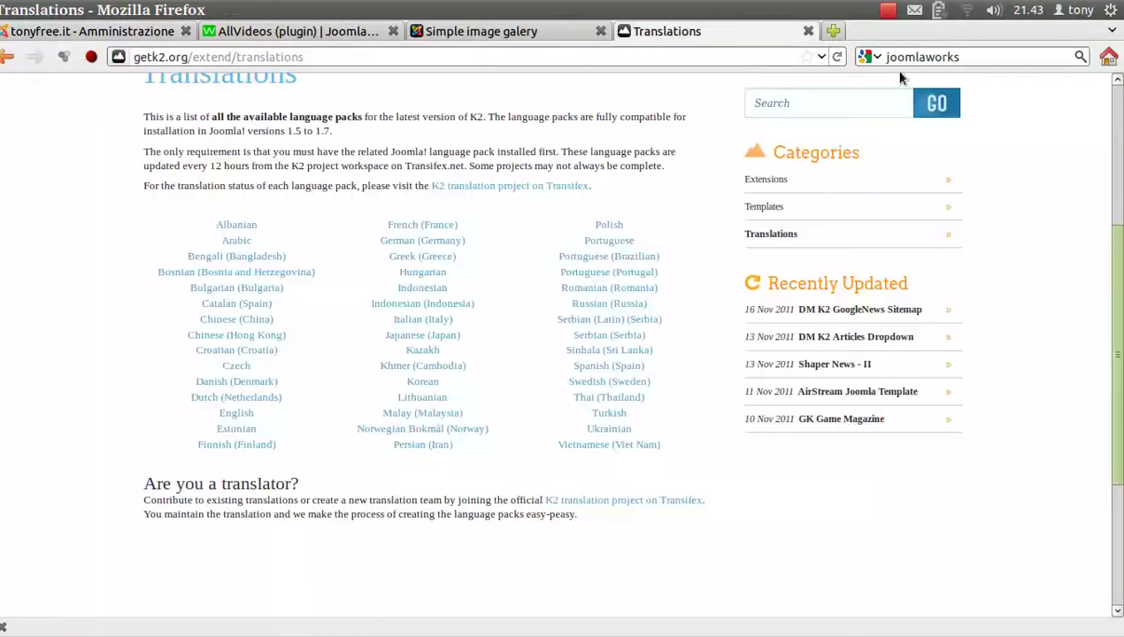
left_click(1018, 58)
type("r")
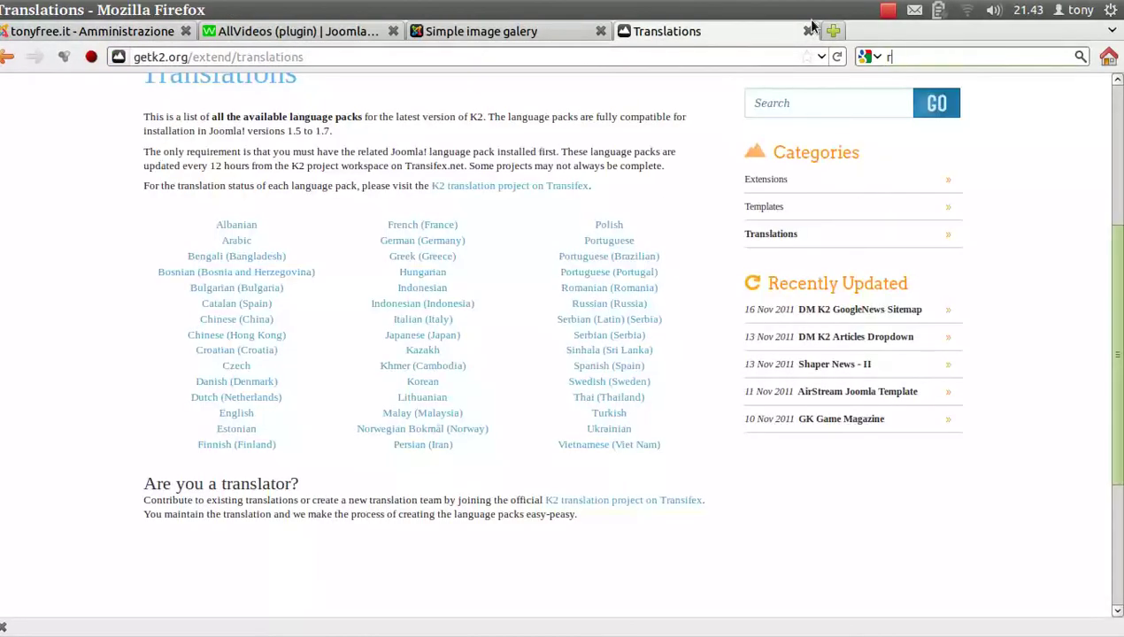
type("ecaptcha")
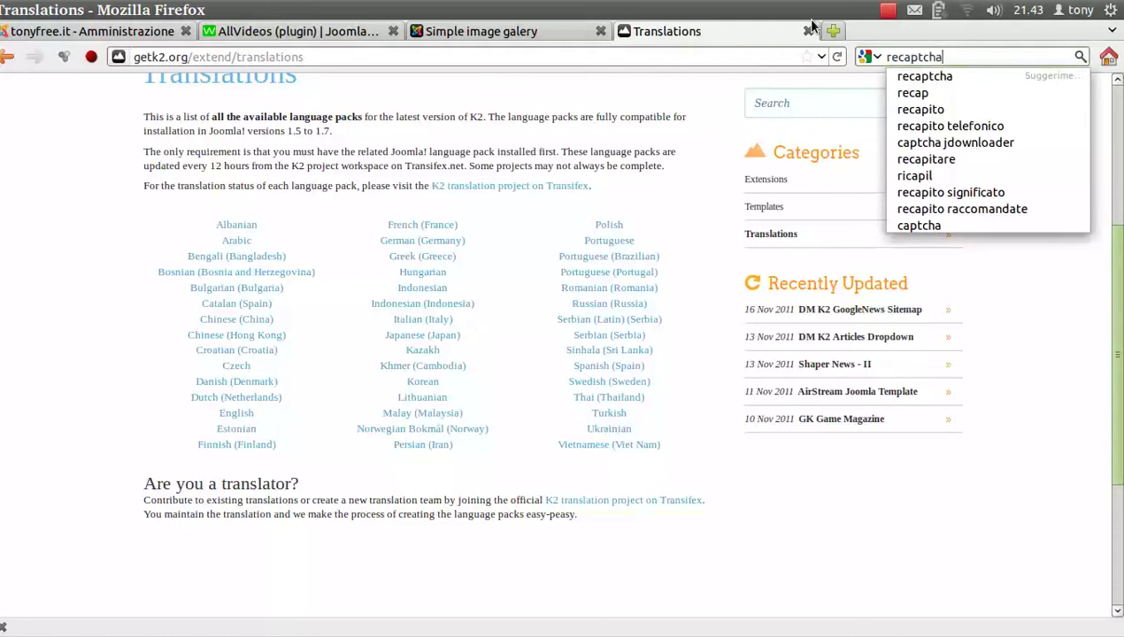
key("Return")
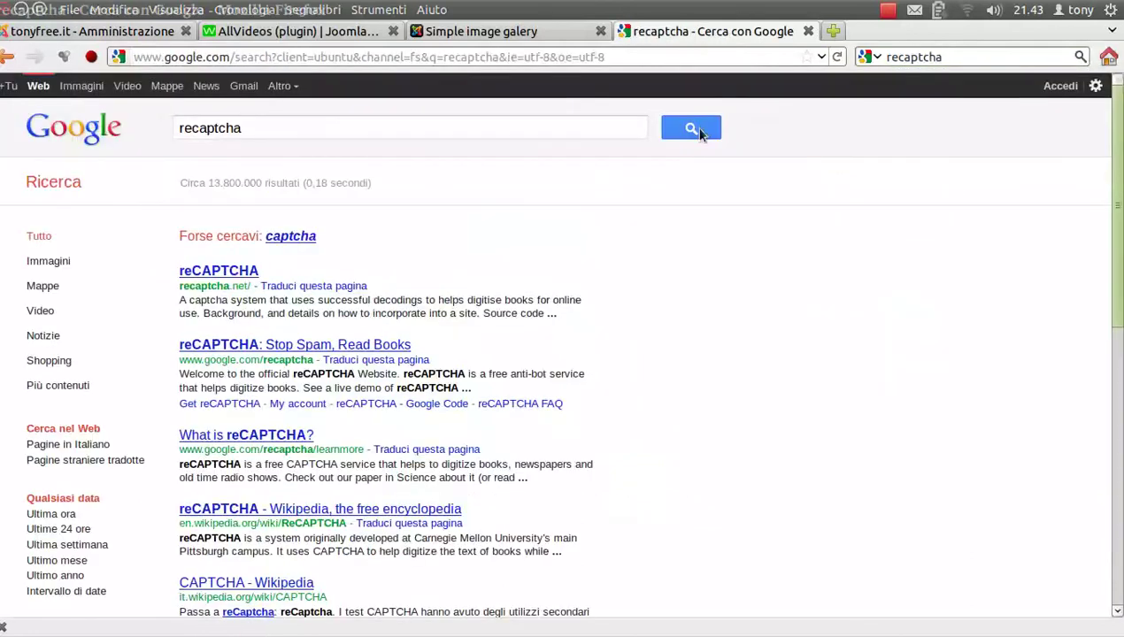
Open the reCAPTCHA website from the search results and sign in to its account area with the prefilled credentials.
left_click(212, 273)
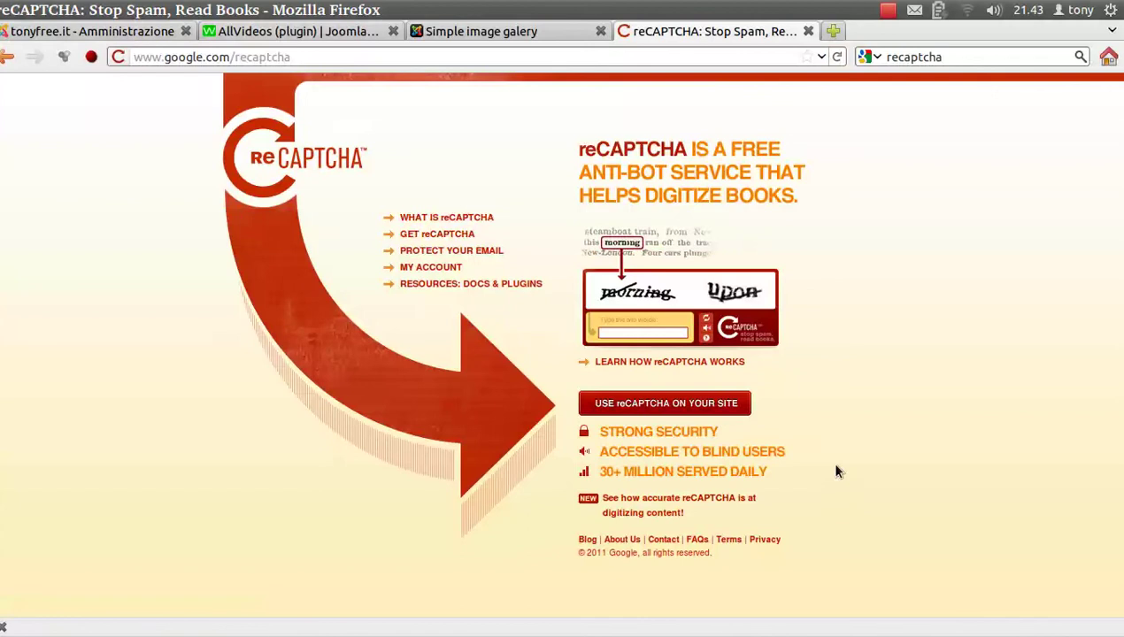
left_click(433, 285)
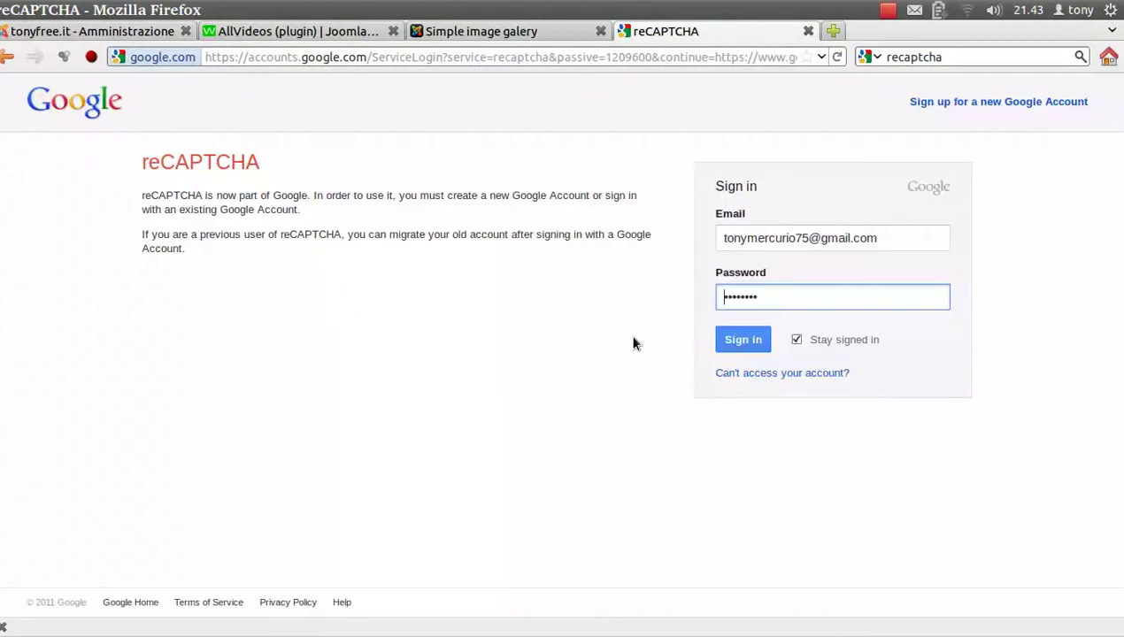
left_click(721, 347)
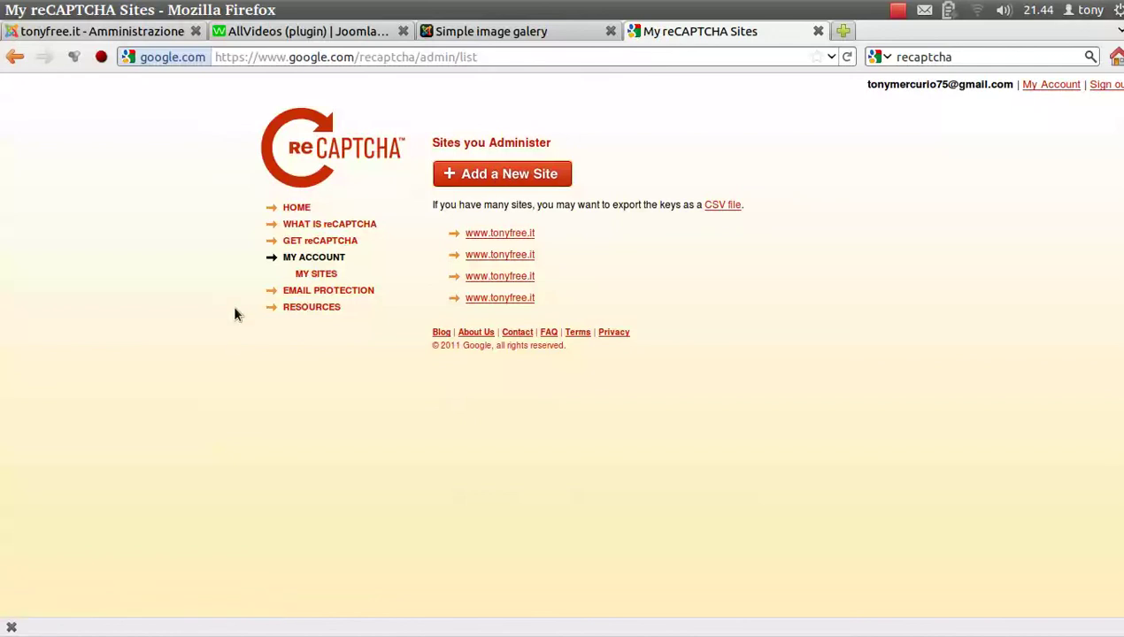
left_click(493, 235)
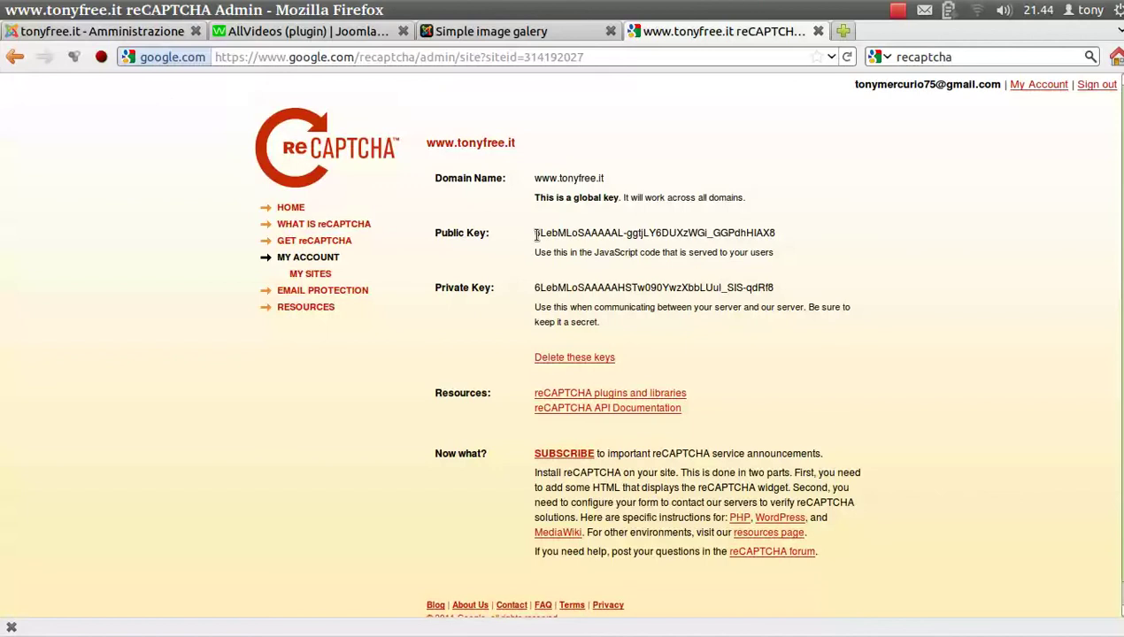
left_click_drag(536, 234, 776, 236)
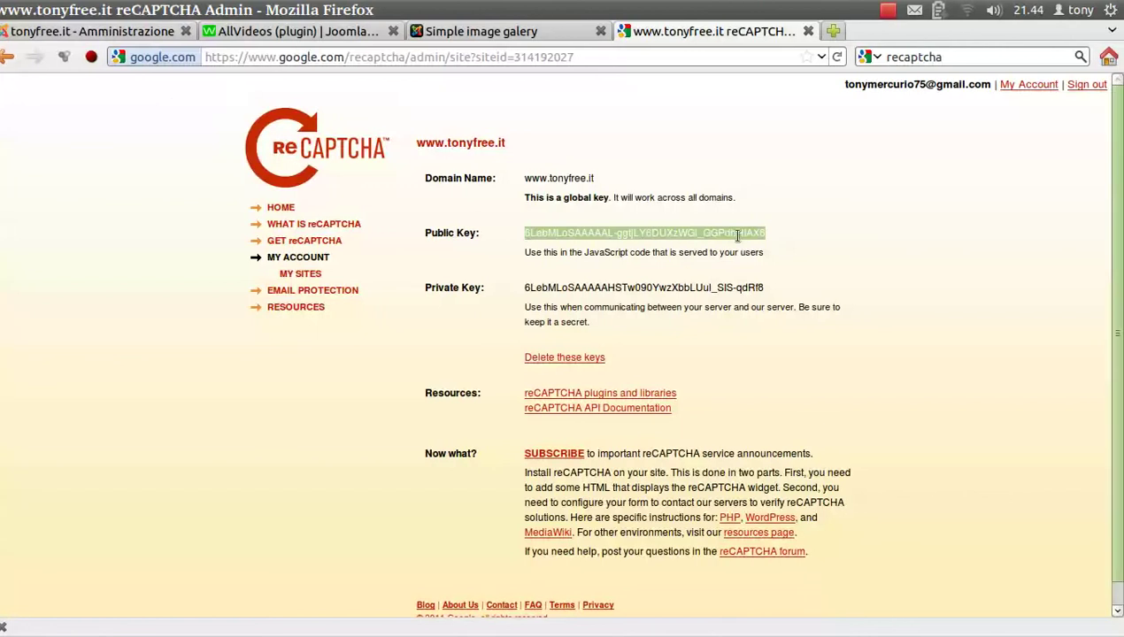
right_click(749, 235)
left_click(760, 247)
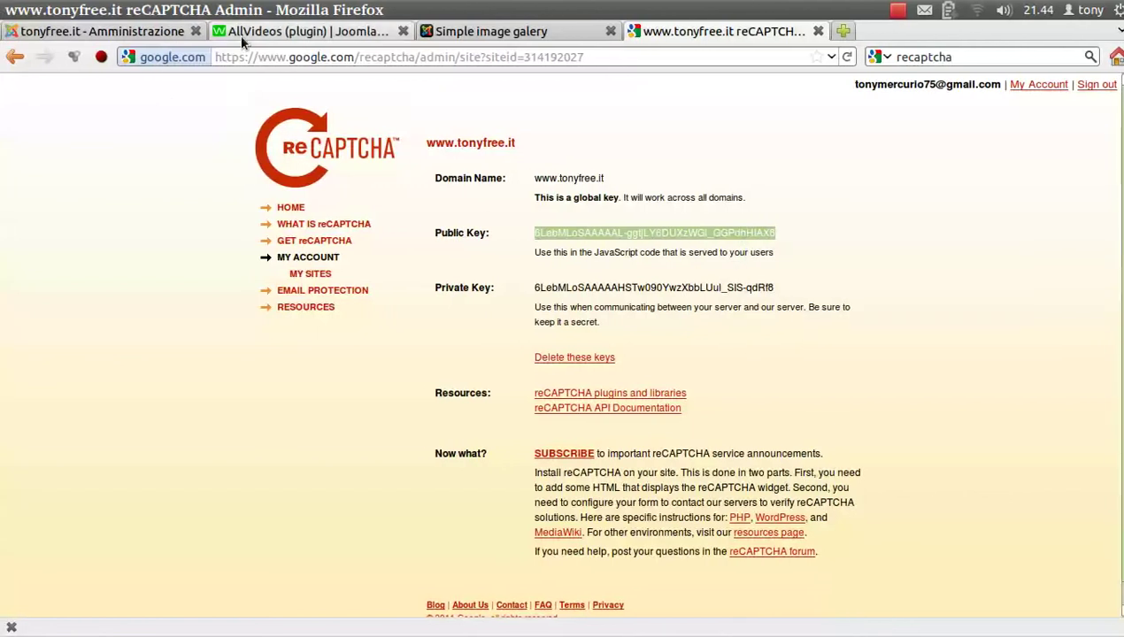
Return to the Joomla administration page and enable reCaptcha in the K2 comment parameters.
left_click(111, 30)
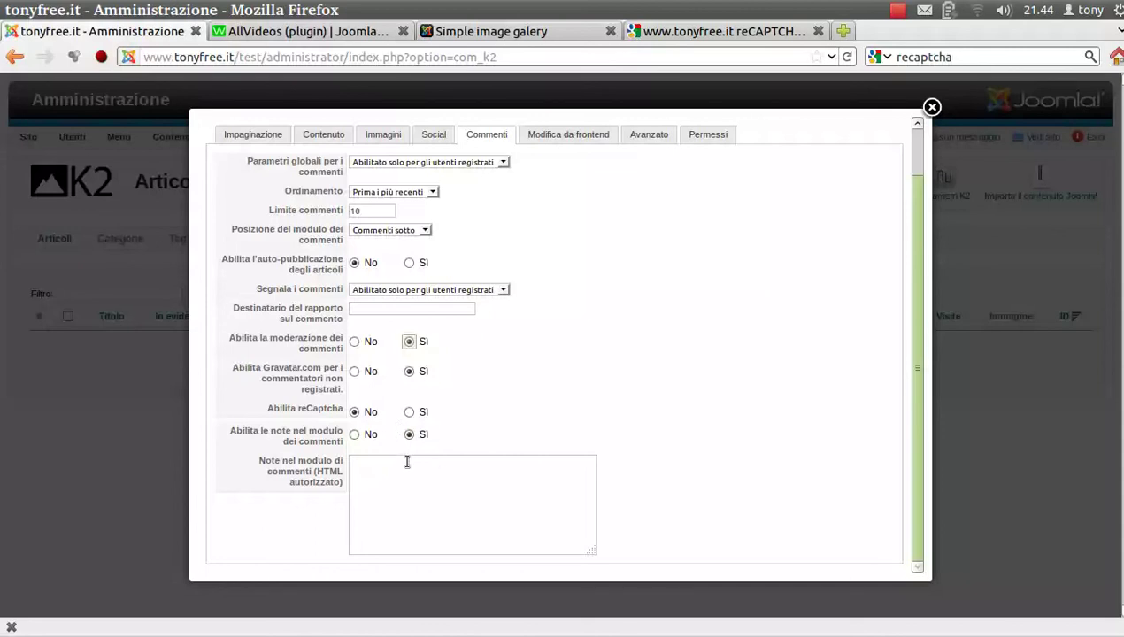
left_click(408, 412)
left_click(556, 135)
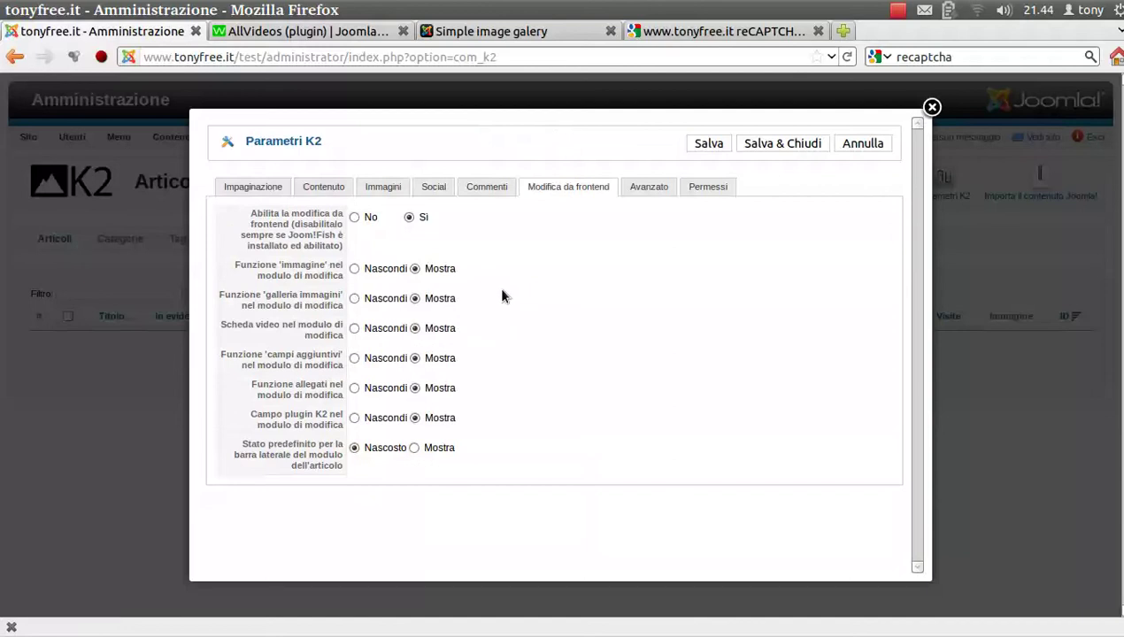
left_click(728, 33)
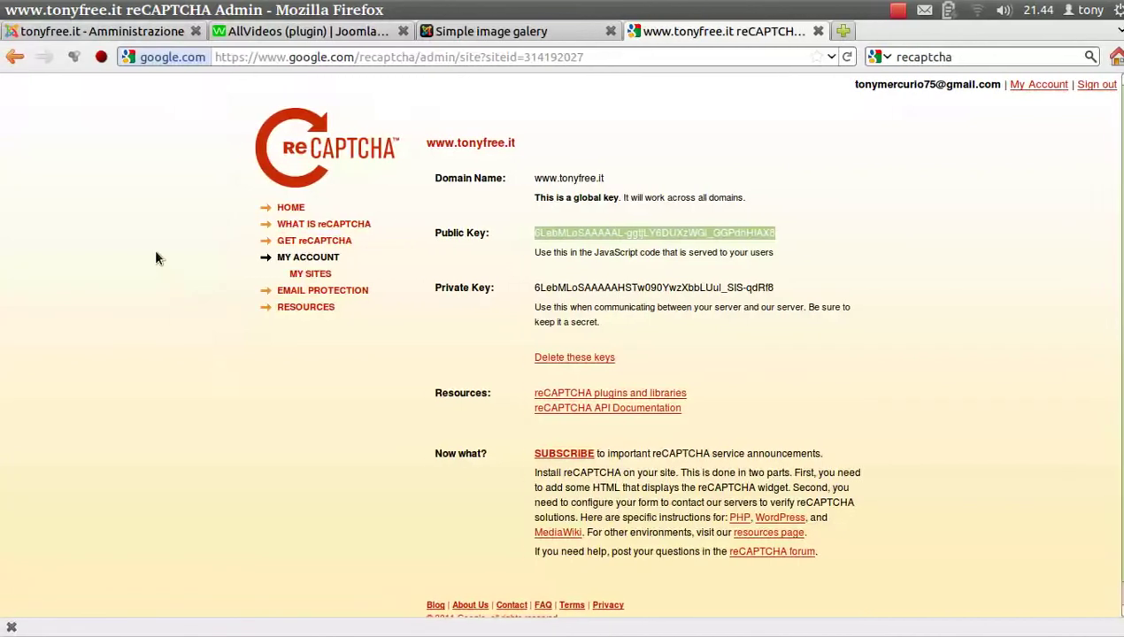
left_click(97, 31)
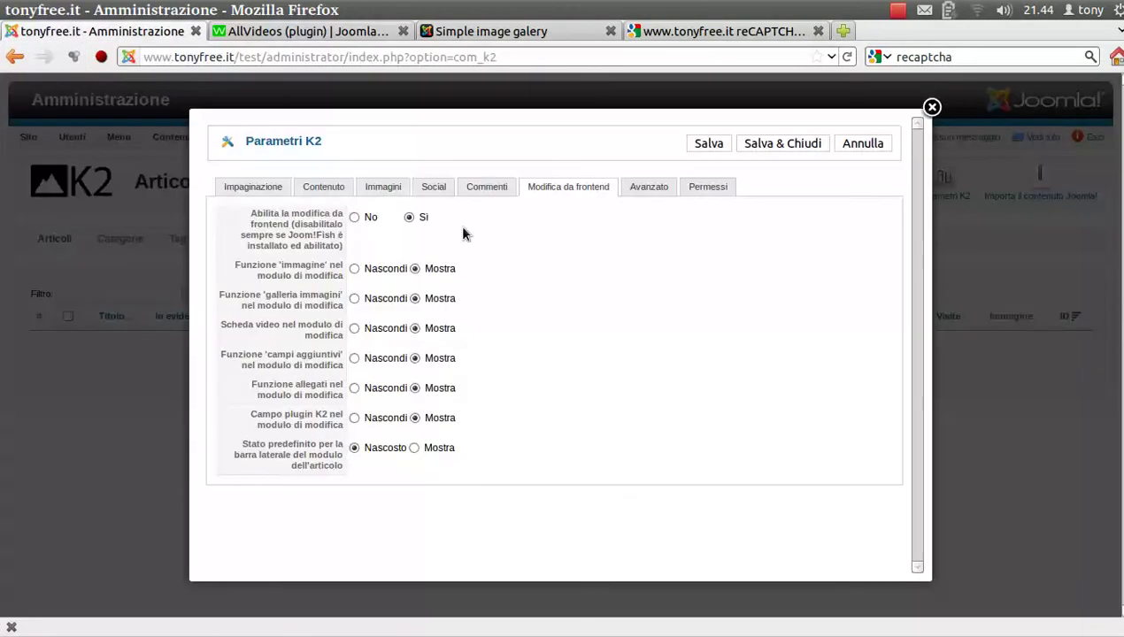
left_click(479, 188)
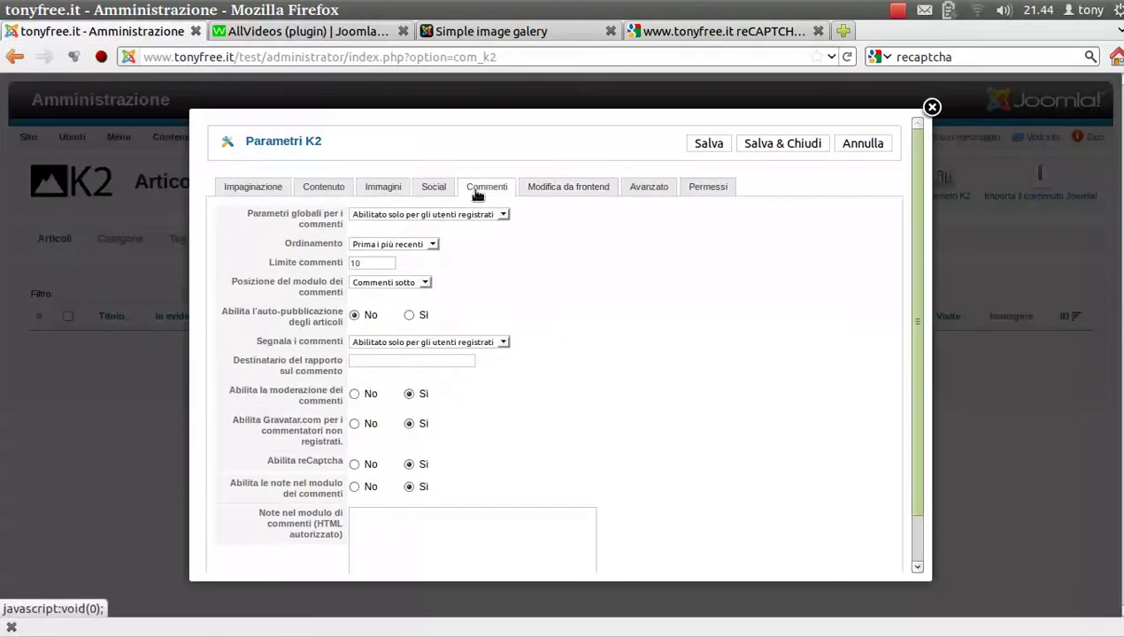
scroll(581, 440, "down", 1)
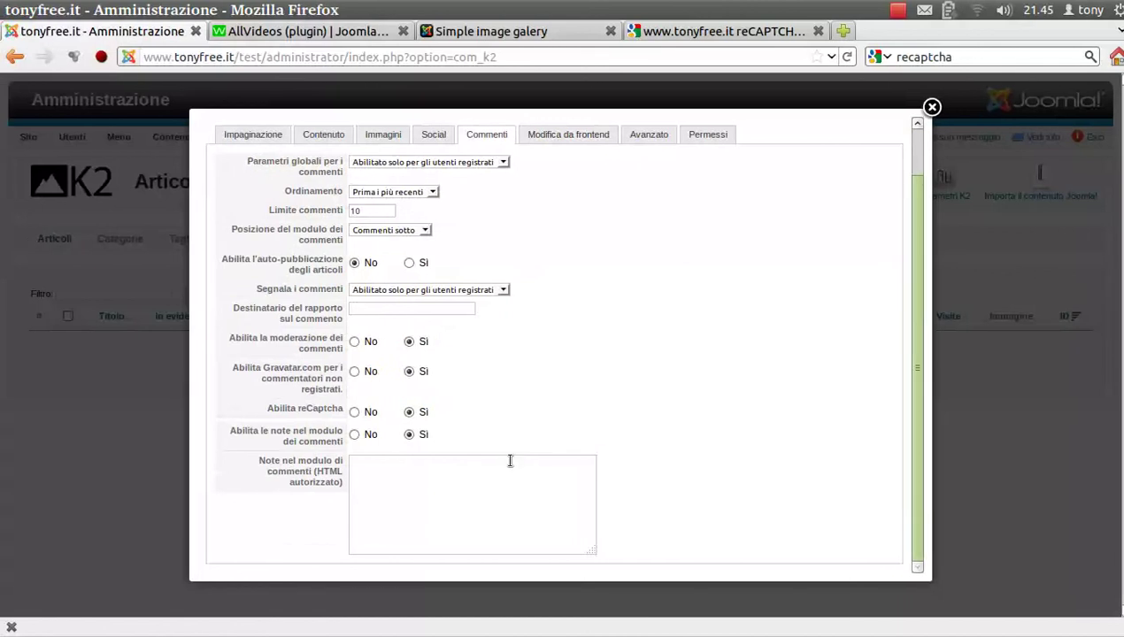
Review the K2 comment and frontend editing parameters, and the attachment, tag, search and user profile options among the advanced parameters.
scroll(509, 460, "up", 1)
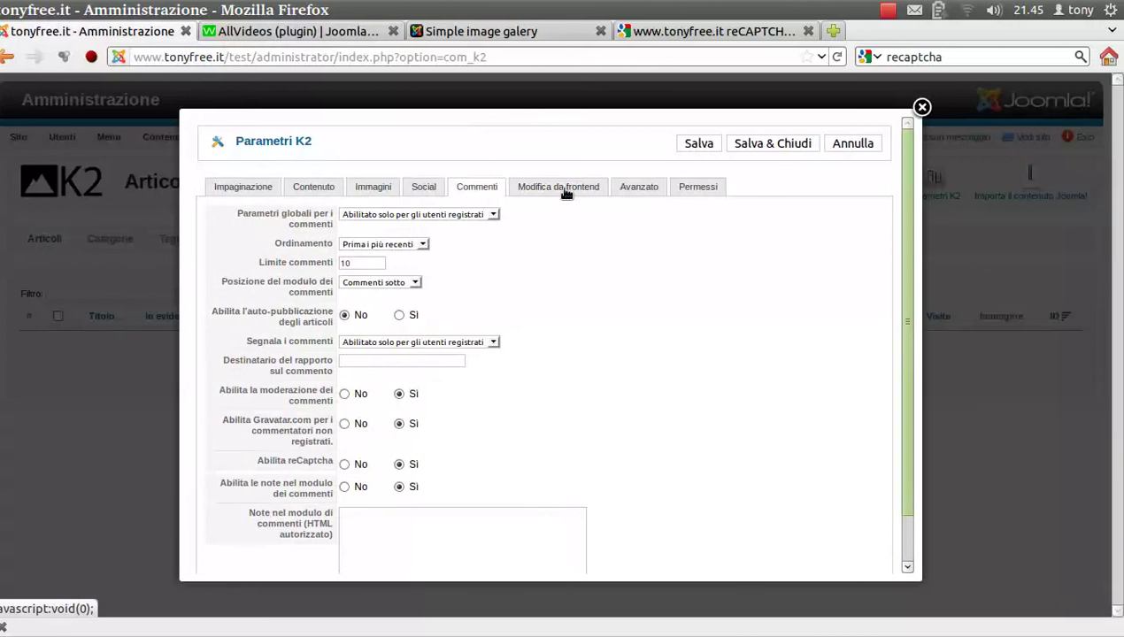
scroll(444, 463, "down", 1)
left_click(412, 467)
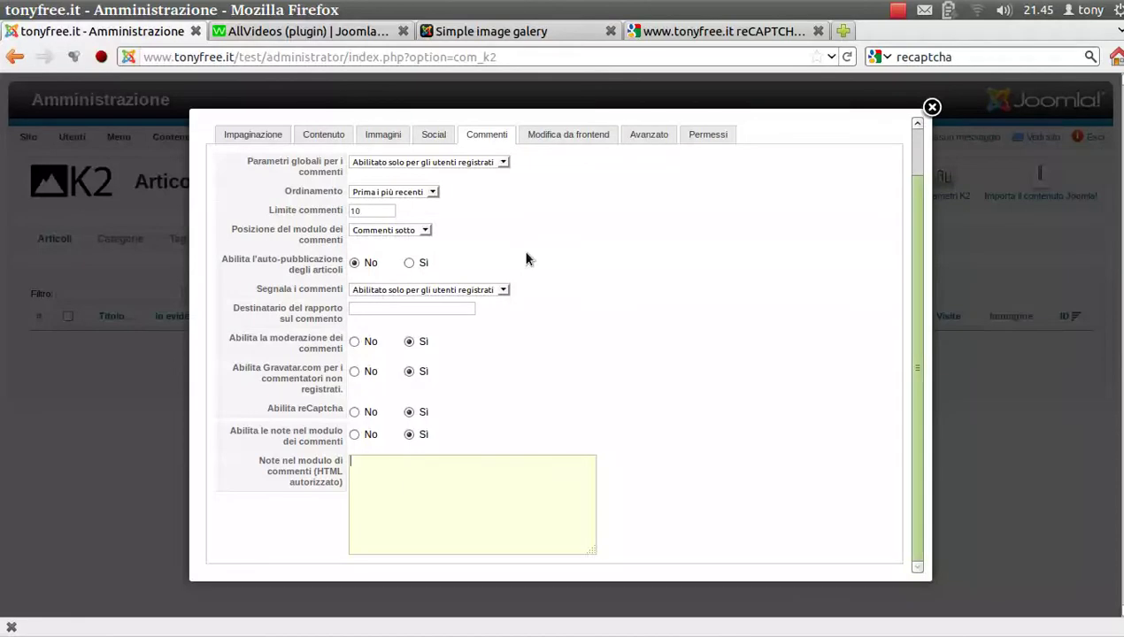
left_click(568, 134)
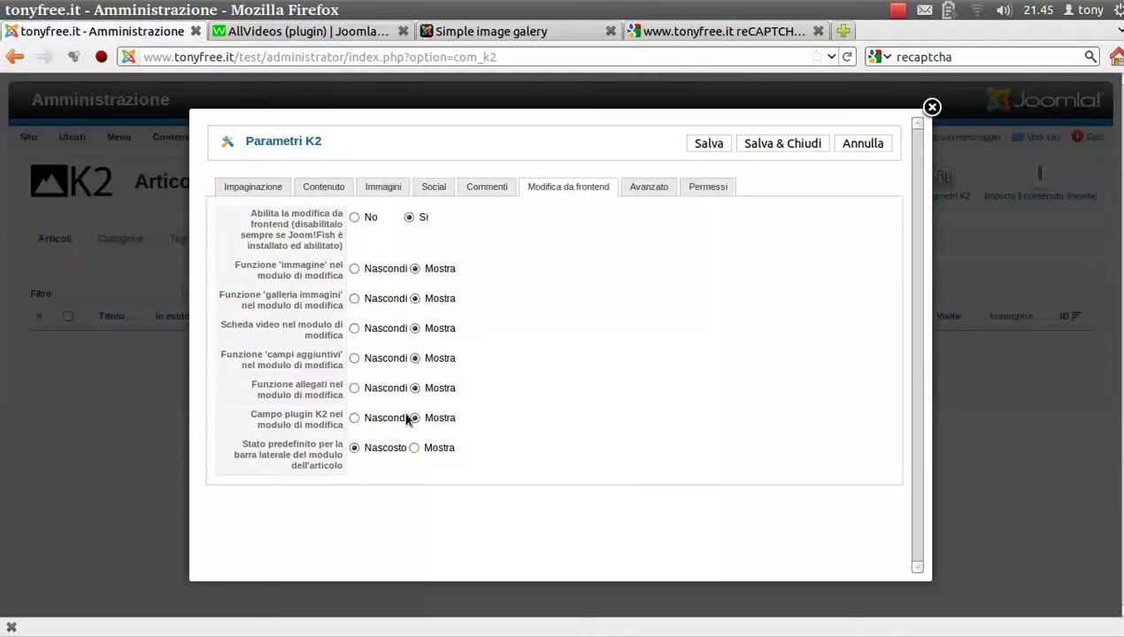
left_click(647, 189)
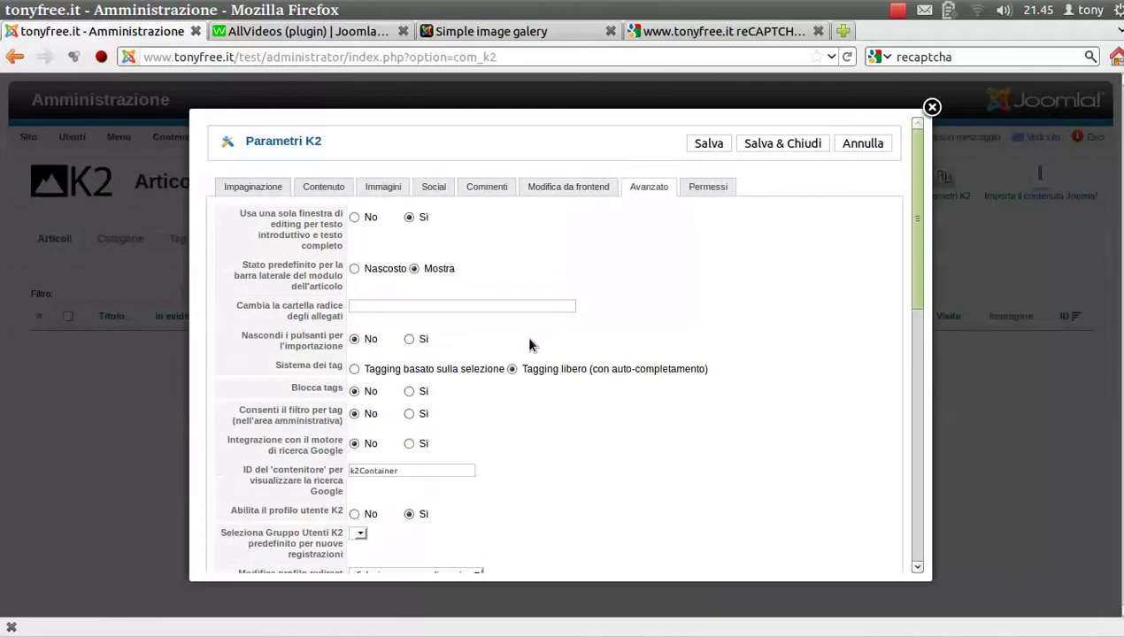
scroll(534, 397, "down", 3)
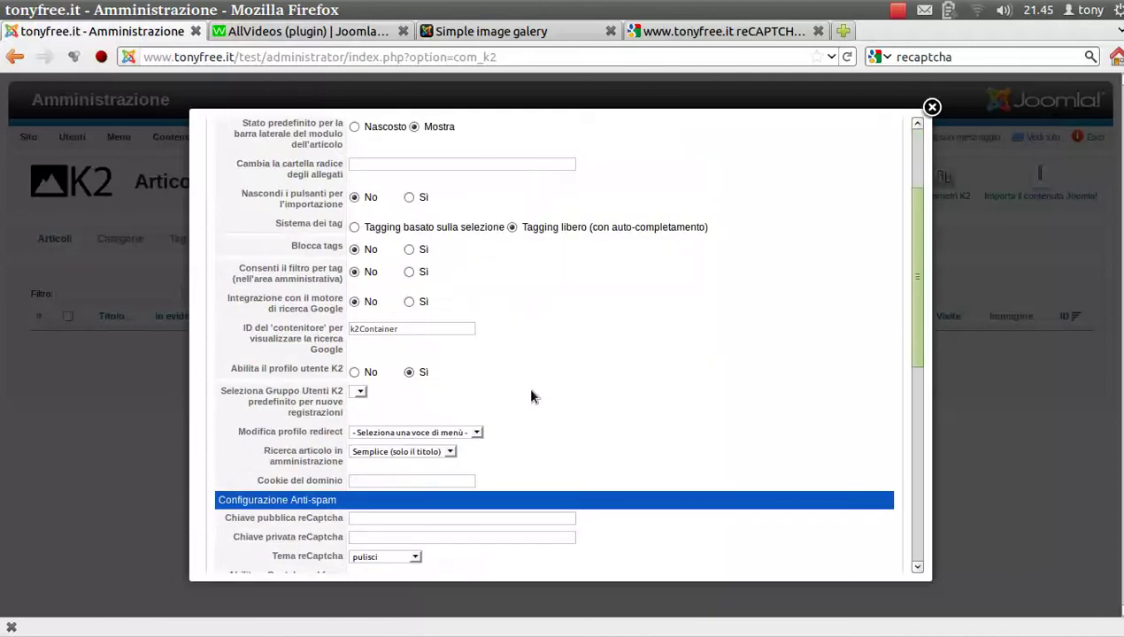
scroll(531, 397, "up", 1)
mouse_move(219, 316)
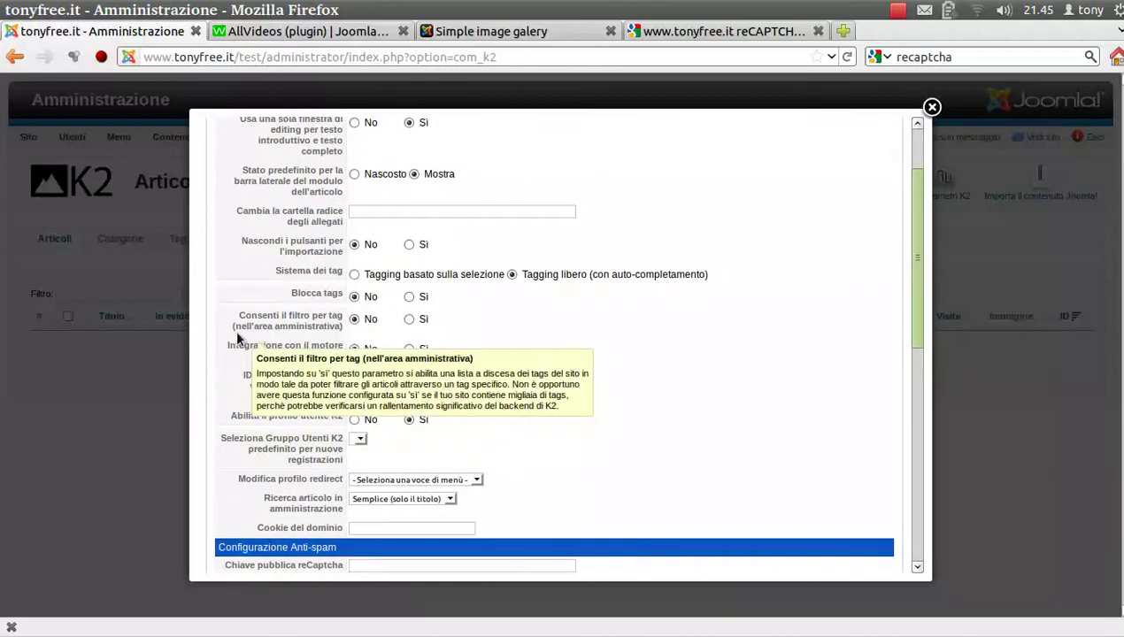
scroll(659, 337, "up", 2)
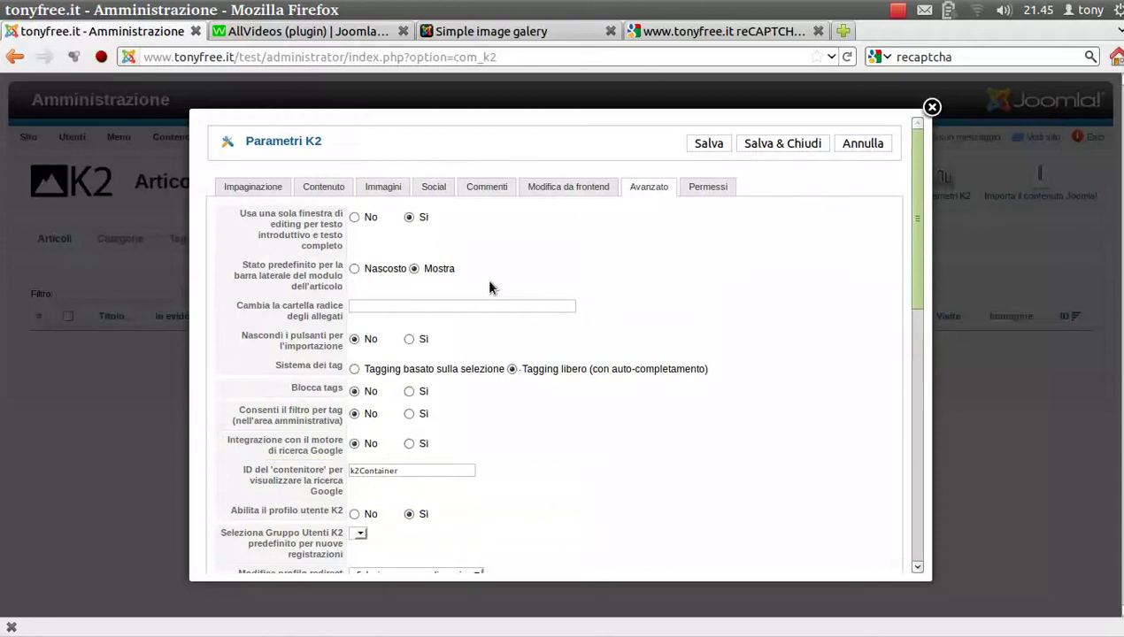
mouse_move(333, 345)
scroll(582, 419, "down", 2)
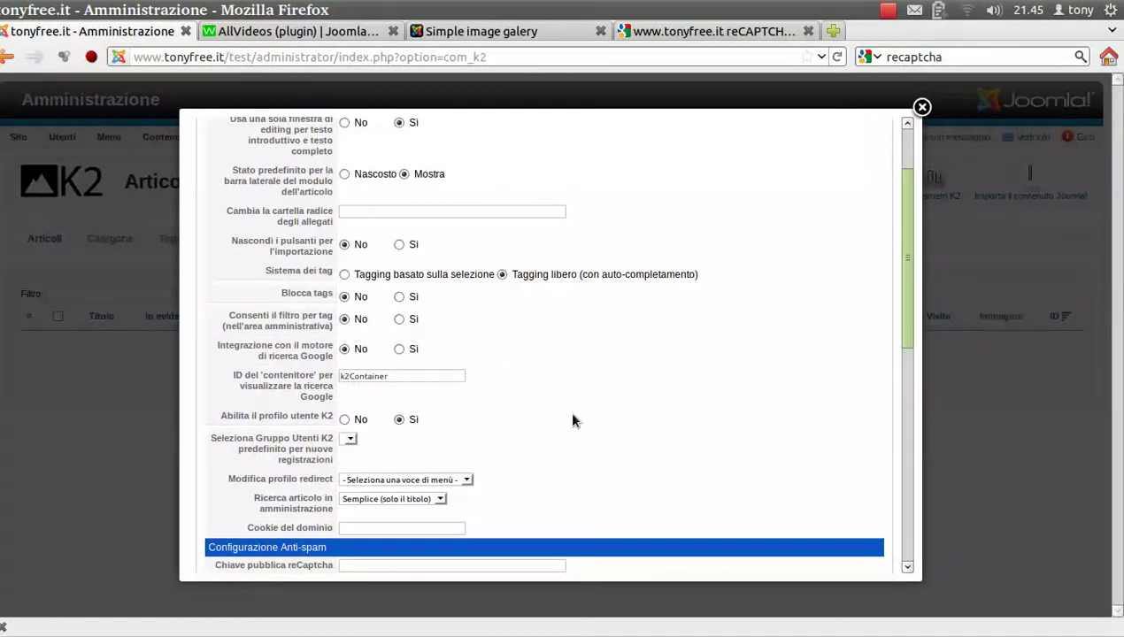
Paste the copied reCAPTCHA public key into the anti-spam configuration of the advanced K2 parameters.
scroll(574, 418, "down", 3)
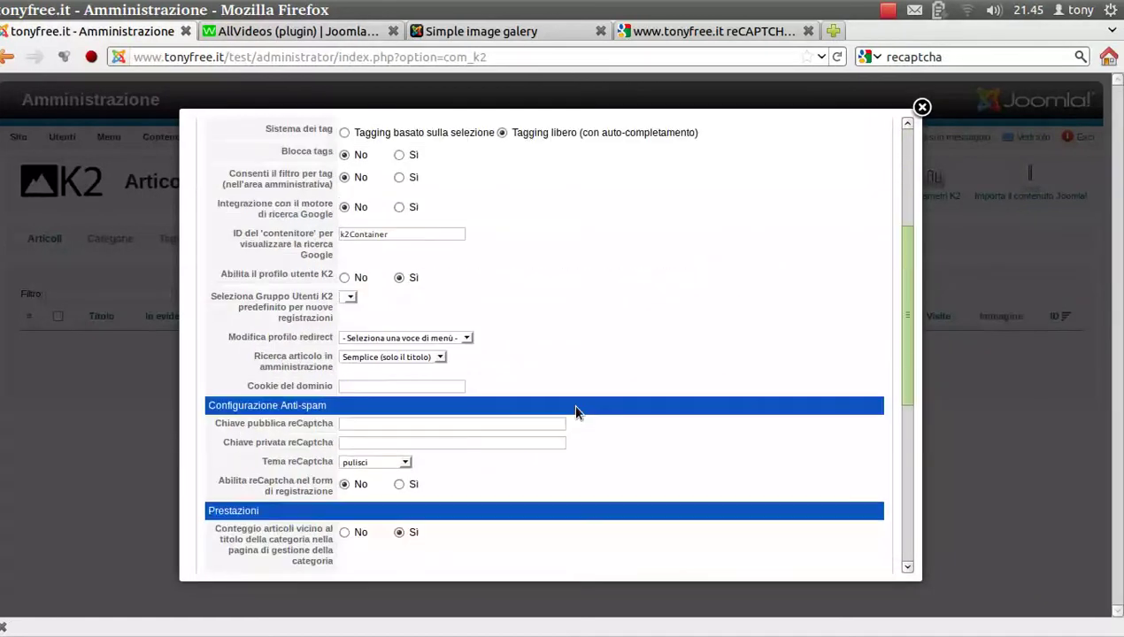
scroll(575, 412, "down", 3)
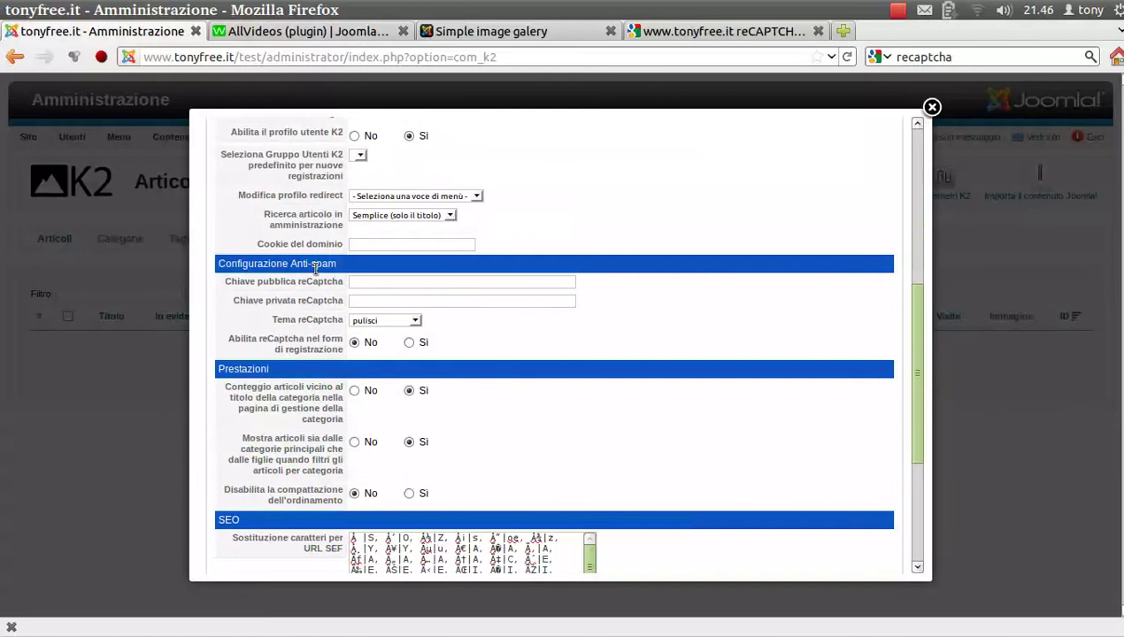
left_click(365, 280)
right_click(366, 279)
left_click(405, 356)
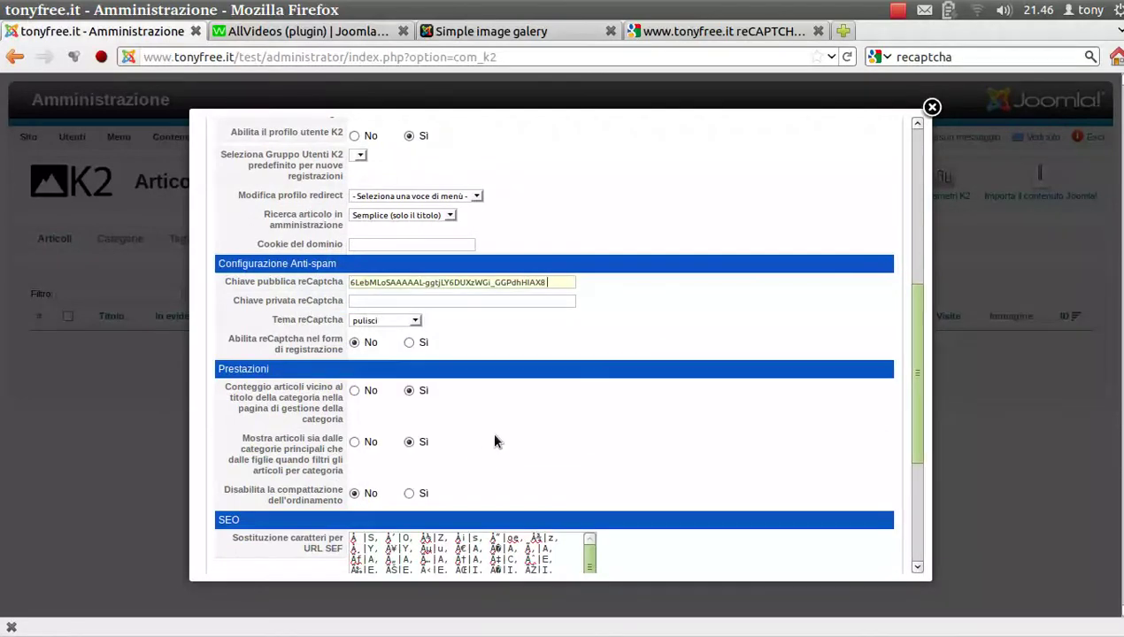
Copy the private key from the reCAPTCHA site page and paste it as the reCaptcha private key in the K2 parameters.
left_click(717, 31)
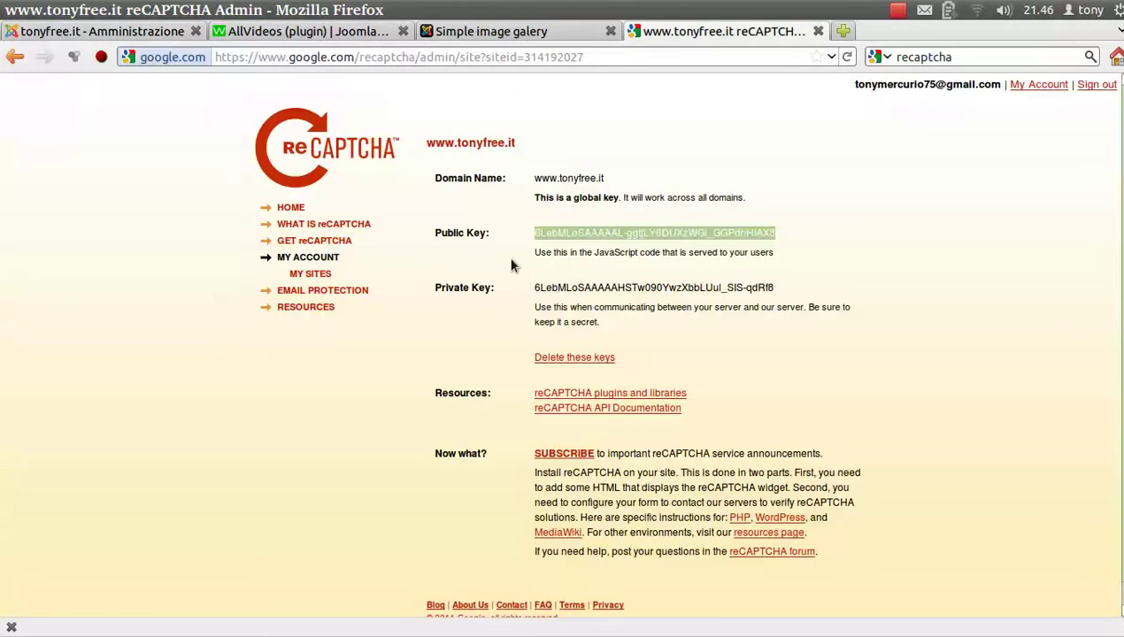
left_click_drag(536, 287, 496, 282)
left_click(790, 299)
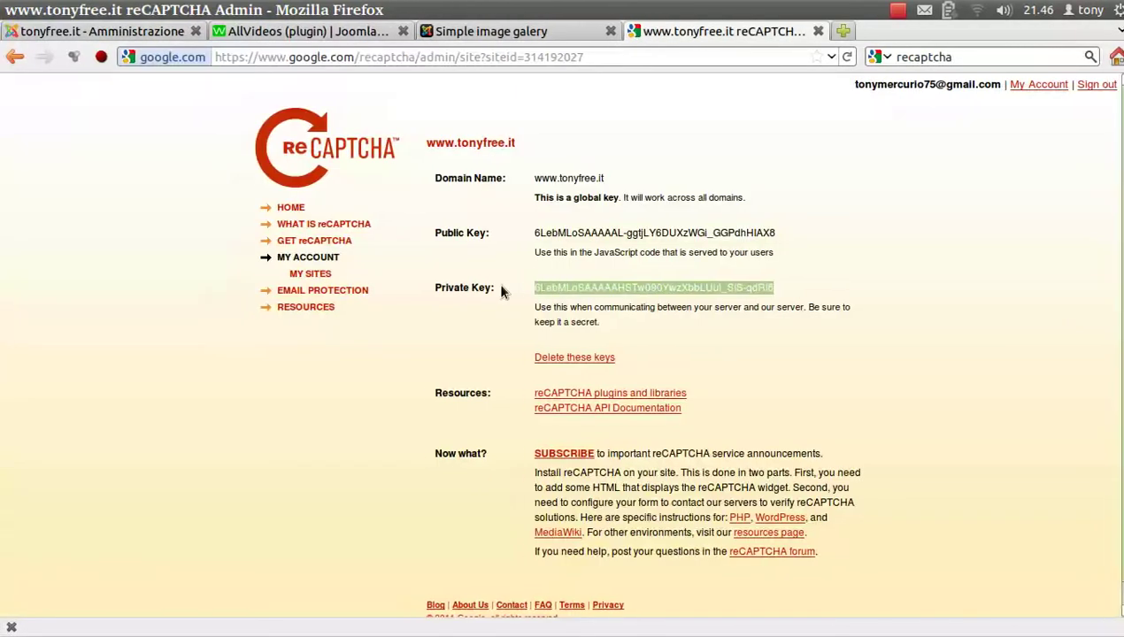
right_click(541, 290)
left_click(592, 297)
left_click(102, 31)
right_click(368, 301)
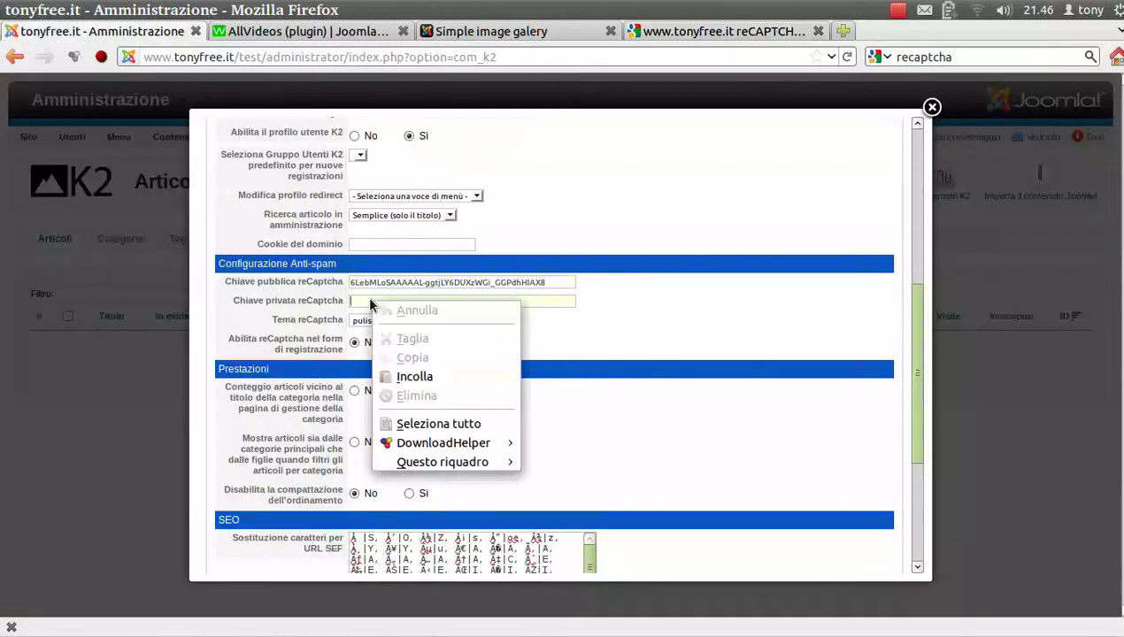
left_click(506, 378)
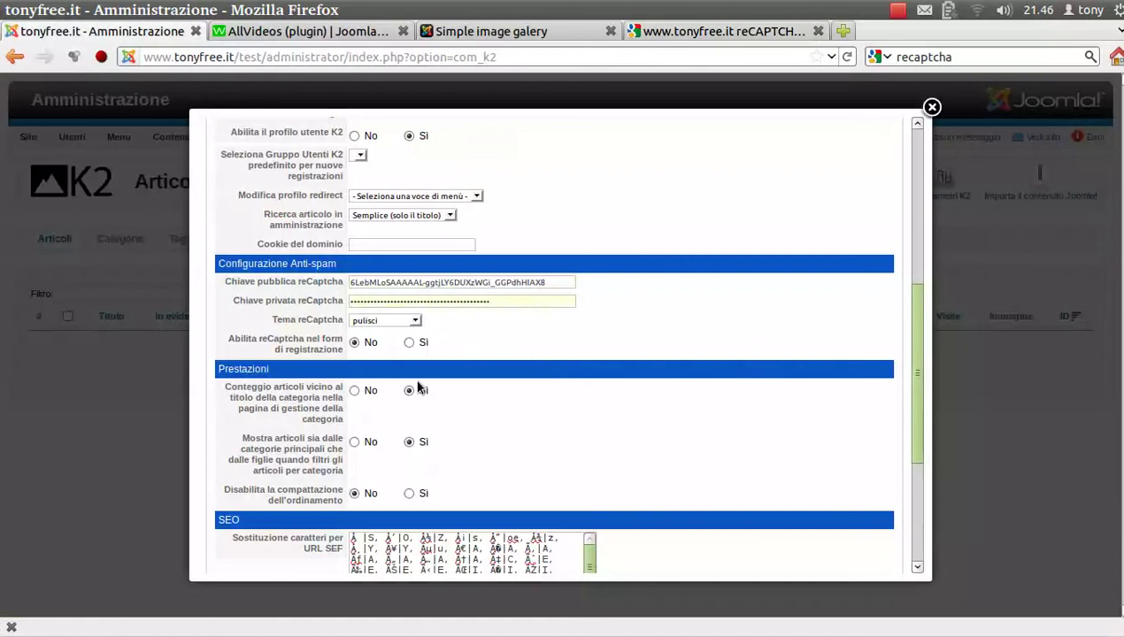
Enable reCaptcha in the registration form, and save and close the K2 parameters.
mouse_move(283, 351)
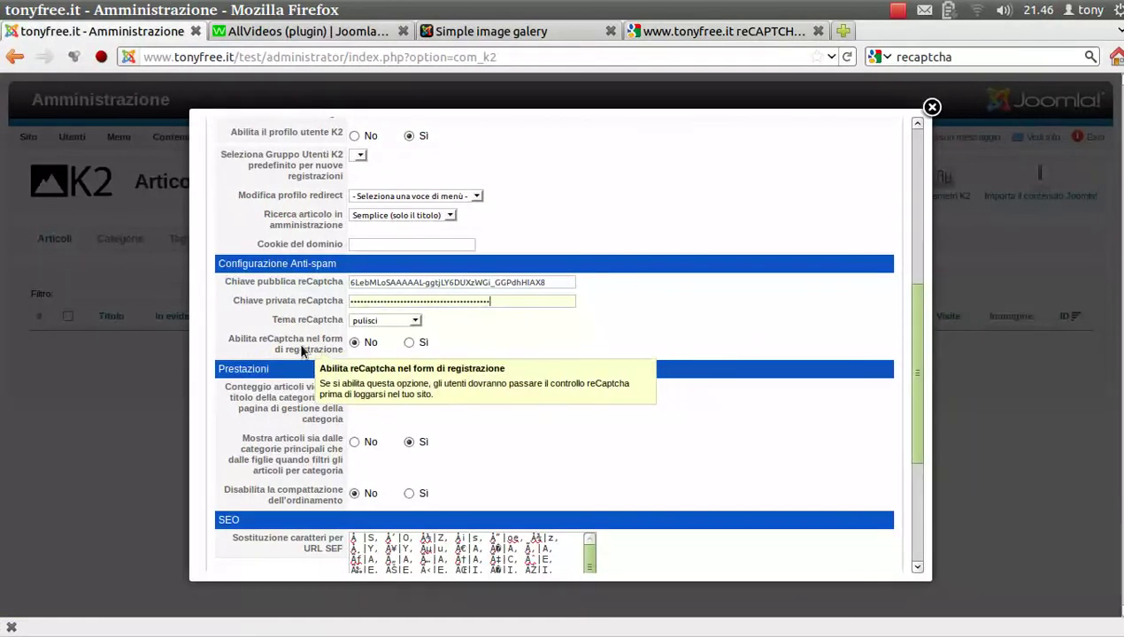
left_click(409, 343)
scroll(629, 473, "down", 1)
scroll(620, 469, "up", 9)
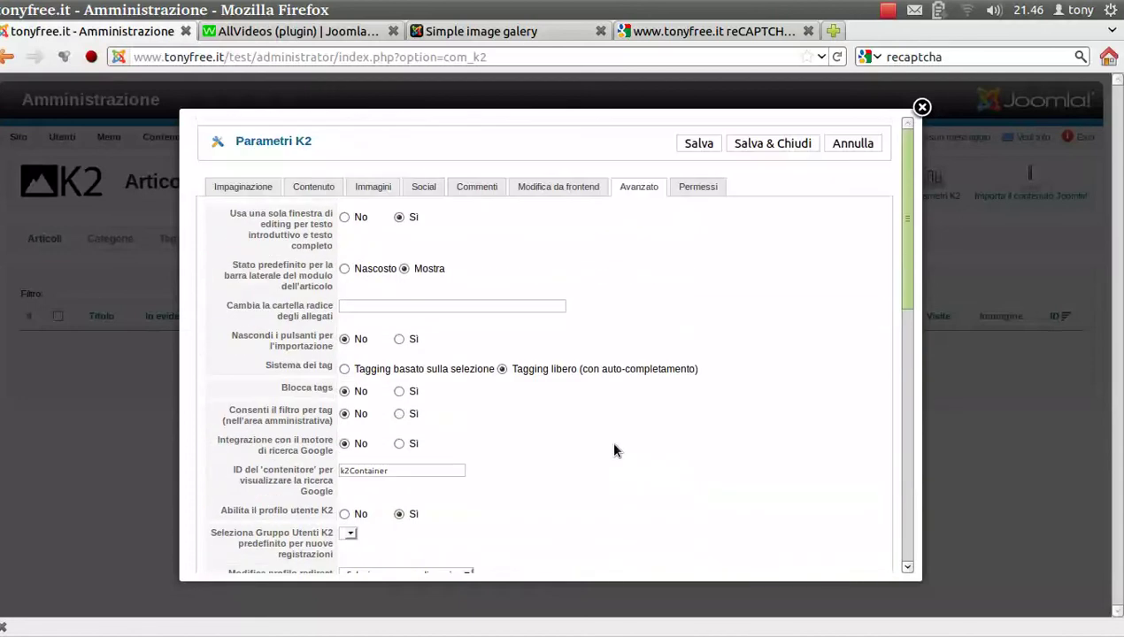
left_click(772, 144)
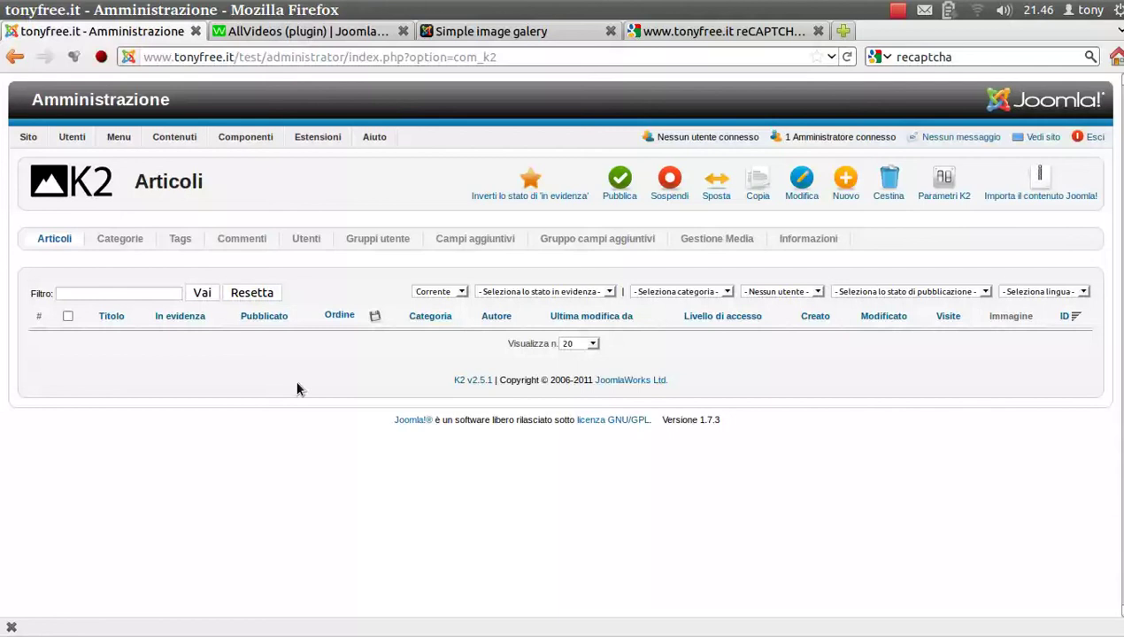
Return to the K2 article list and import all existing Joomla content into K2, accepting the duplicate-content warning.
left_click(130, 243)
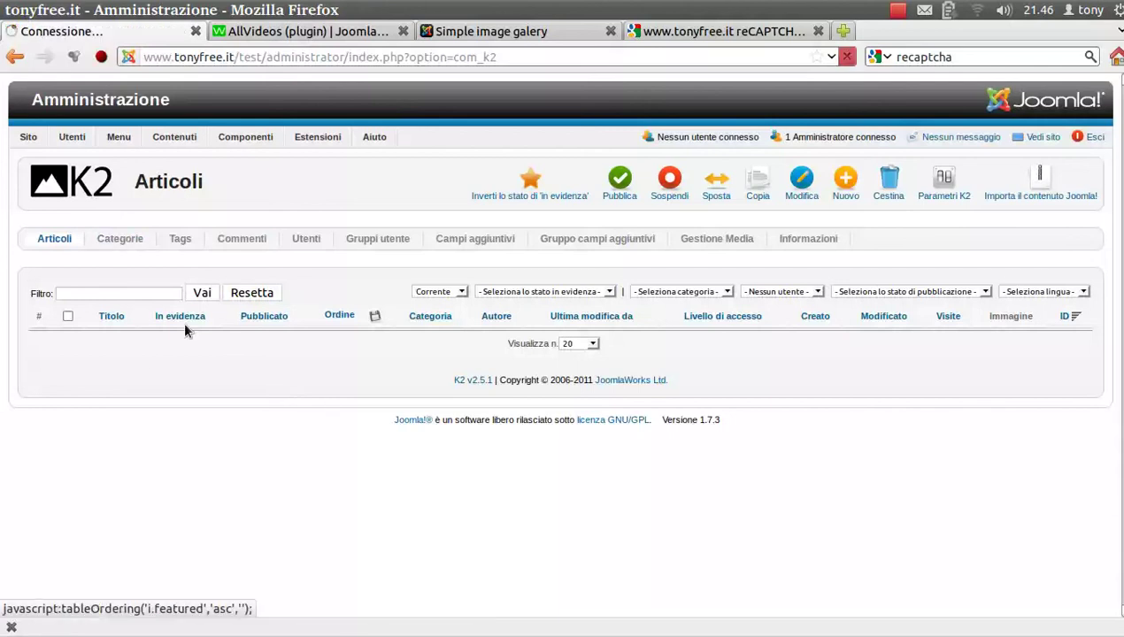
left_click(56, 240)
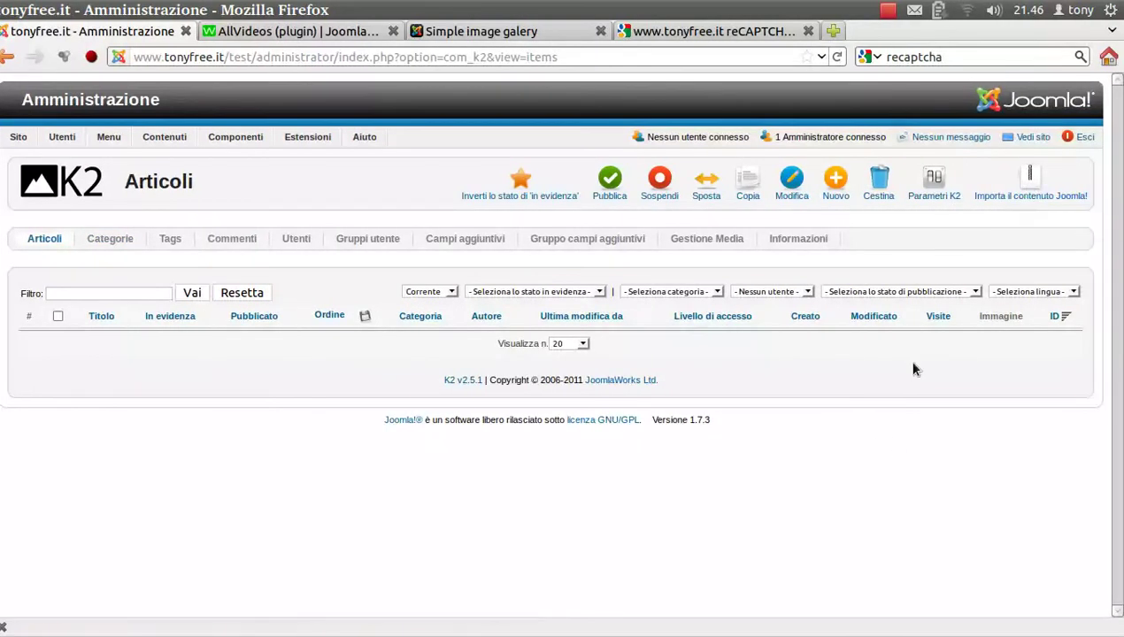
left_click(1028, 182)
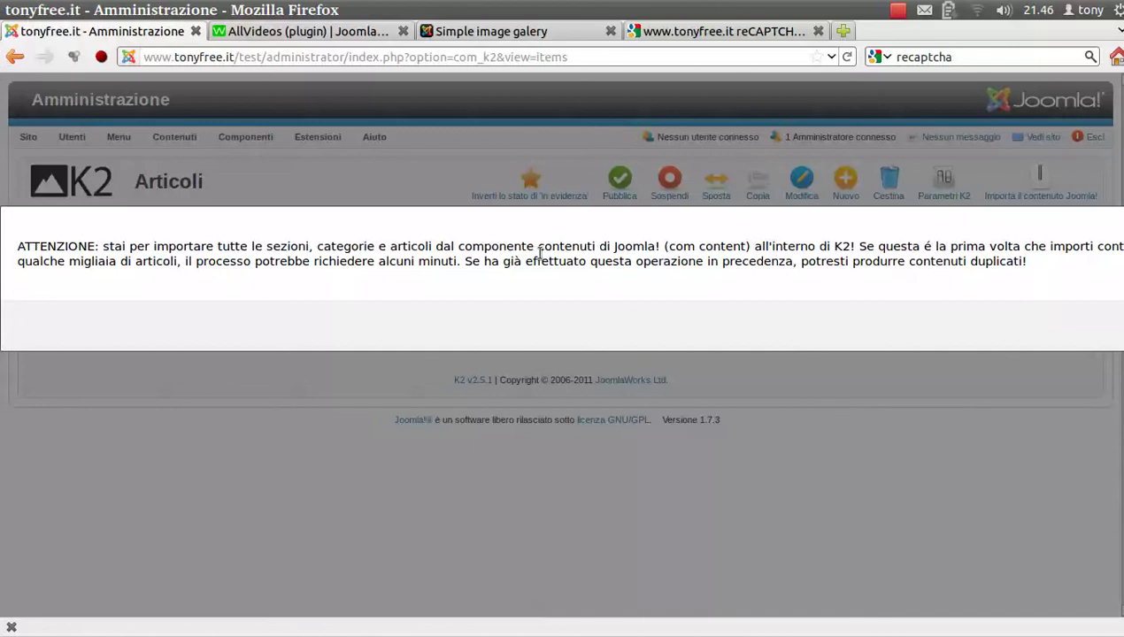
key("Return")
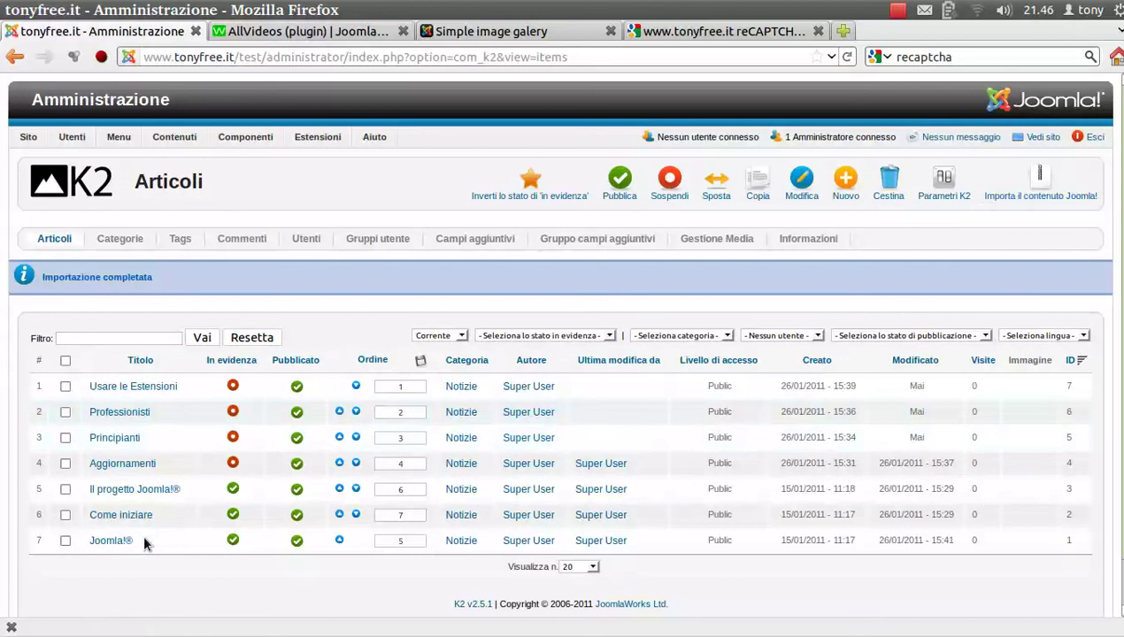
Check the imported articles and the K2 category list, and return to the article list.
scroll(146, 511, "down", 1)
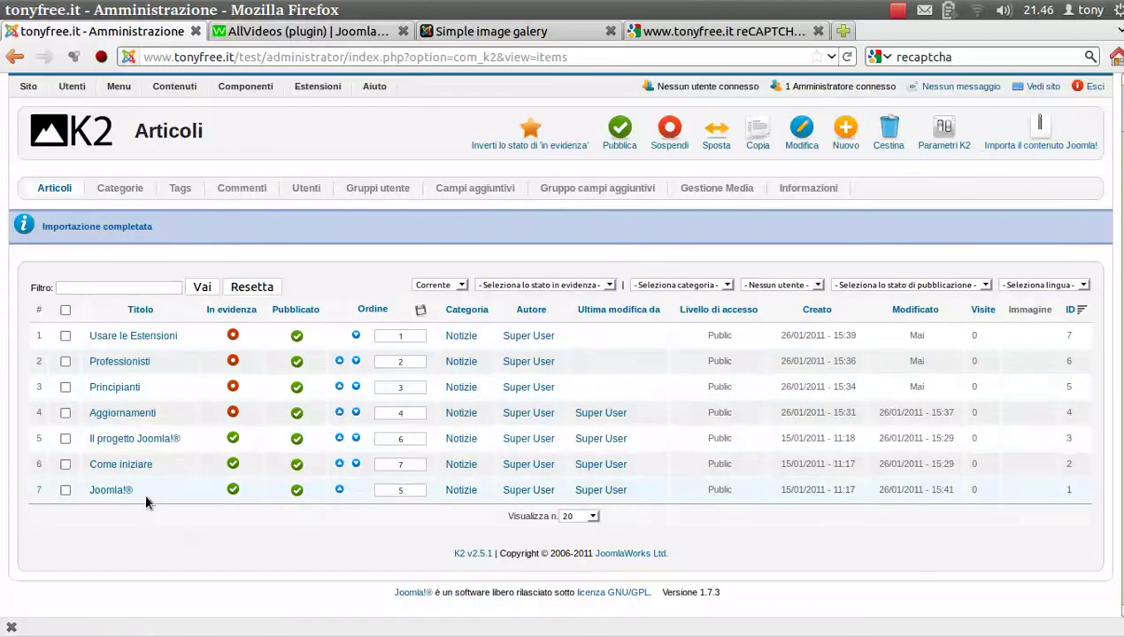
left_click(124, 189)
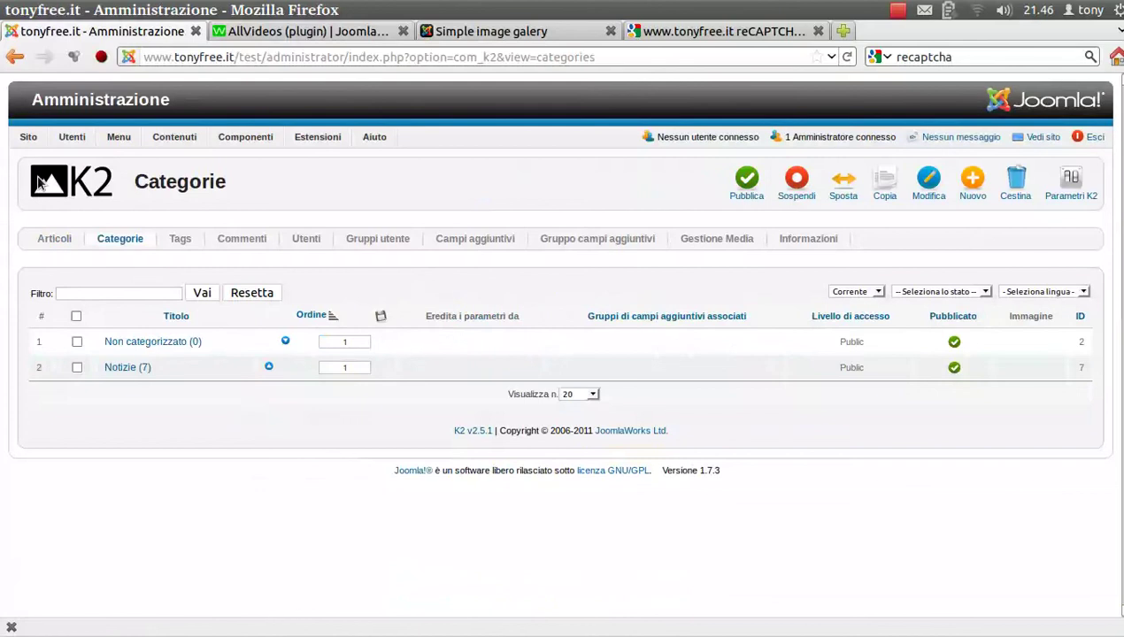
left_click(46, 237)
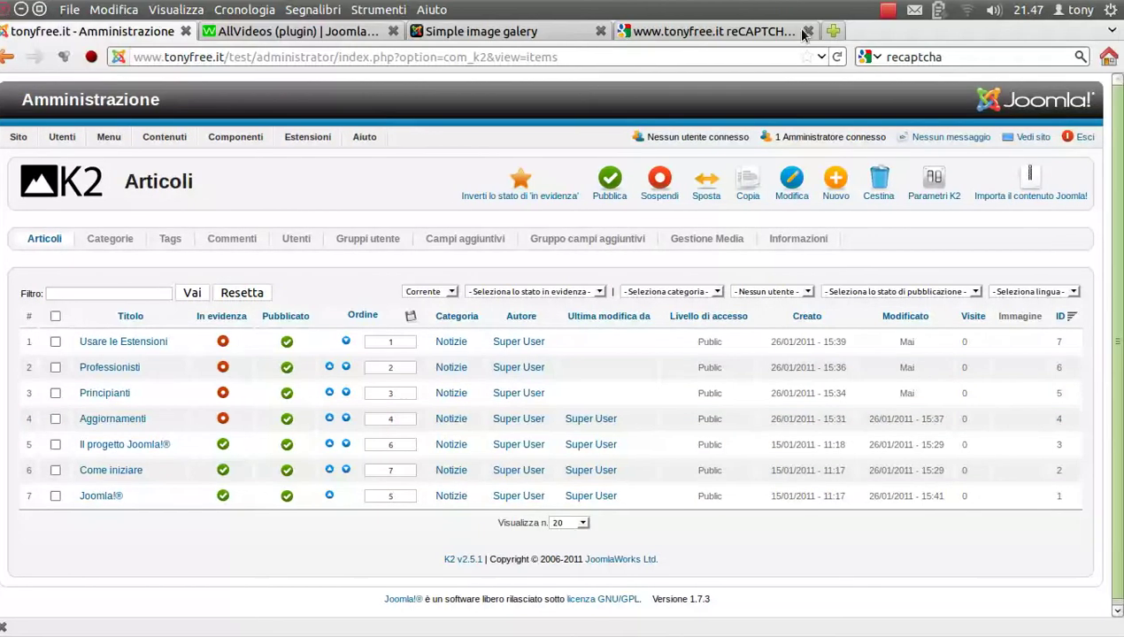
left_click(897, 10)
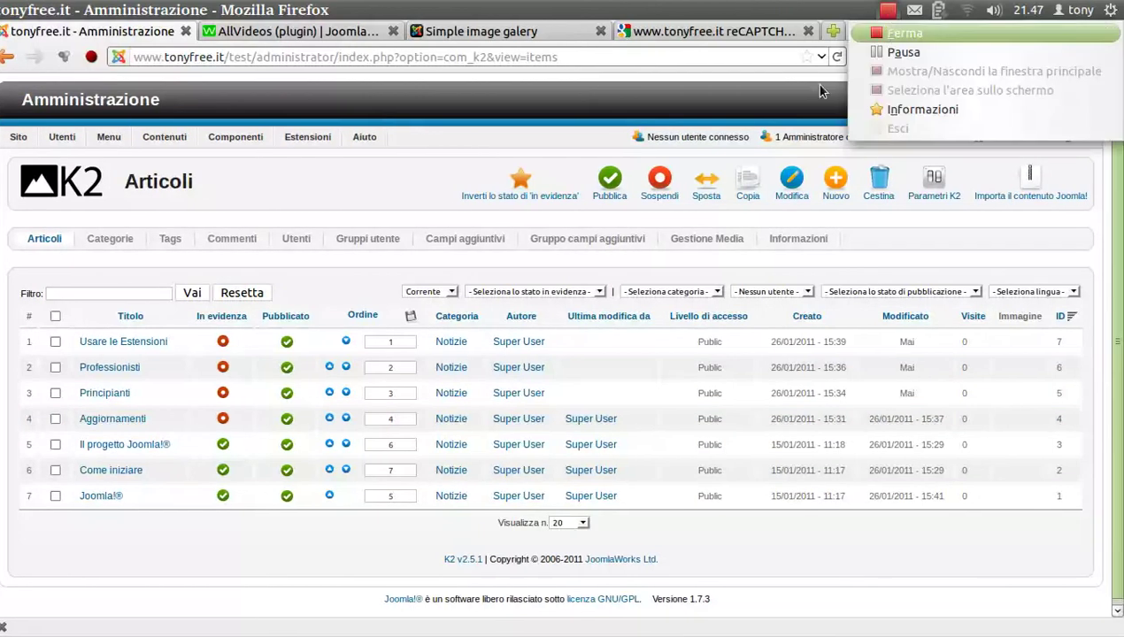